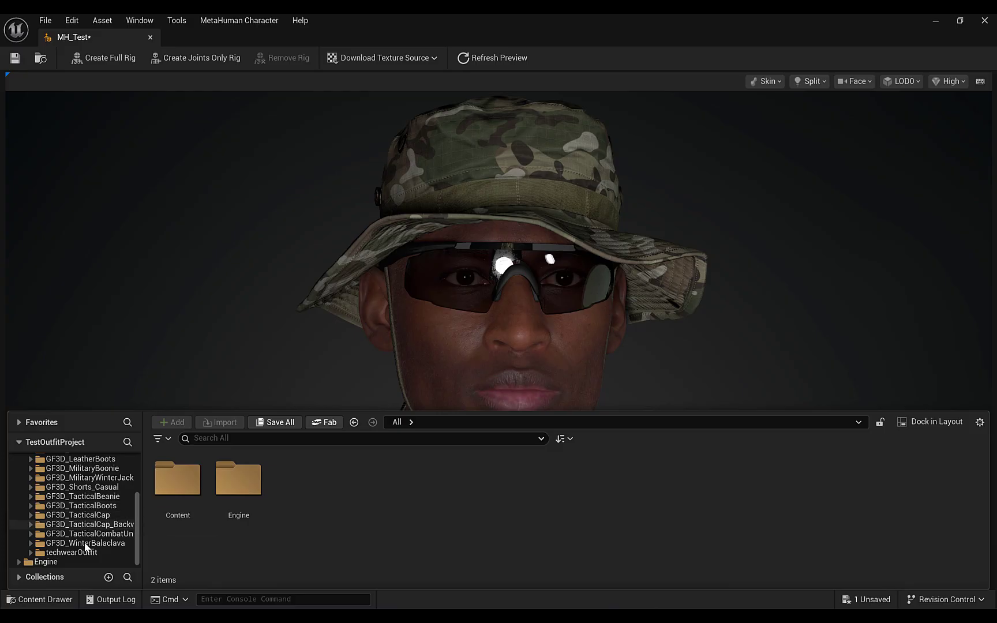
Examine the Materials and Textures folders of GF3D_TacticalCombatUniform, as well as the uniform worn by the character.
click(31, 535)
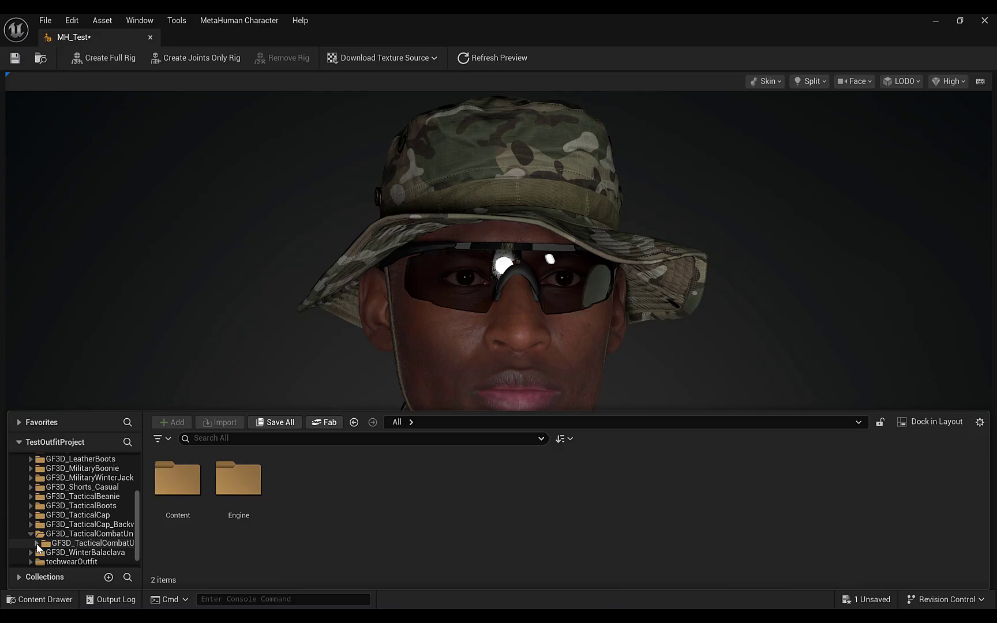
click(37, 543)
scroll(104, 545, down, 3)
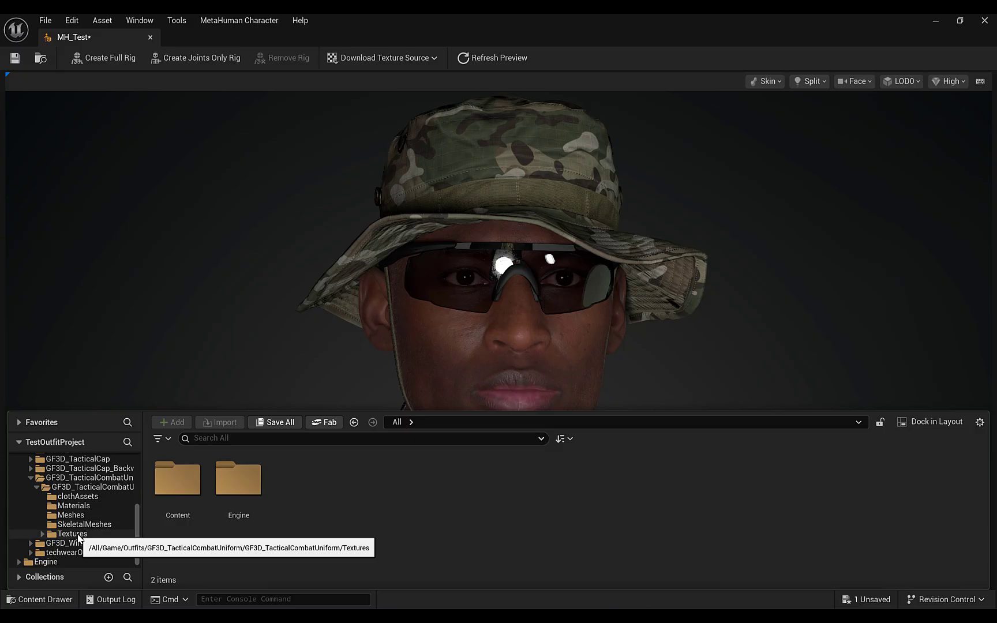
click(86, 507)
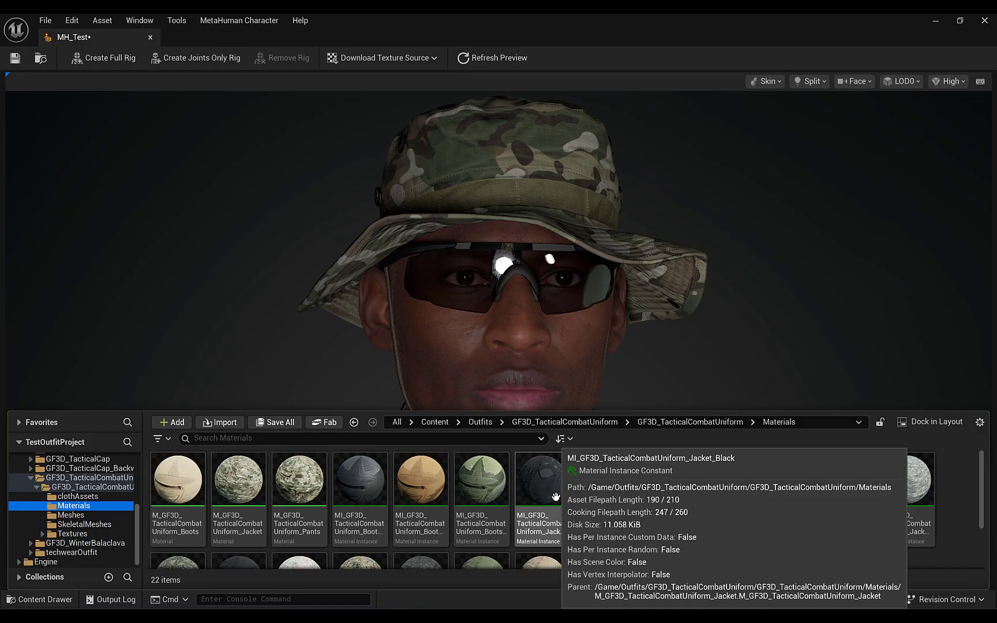
click(73, 534)
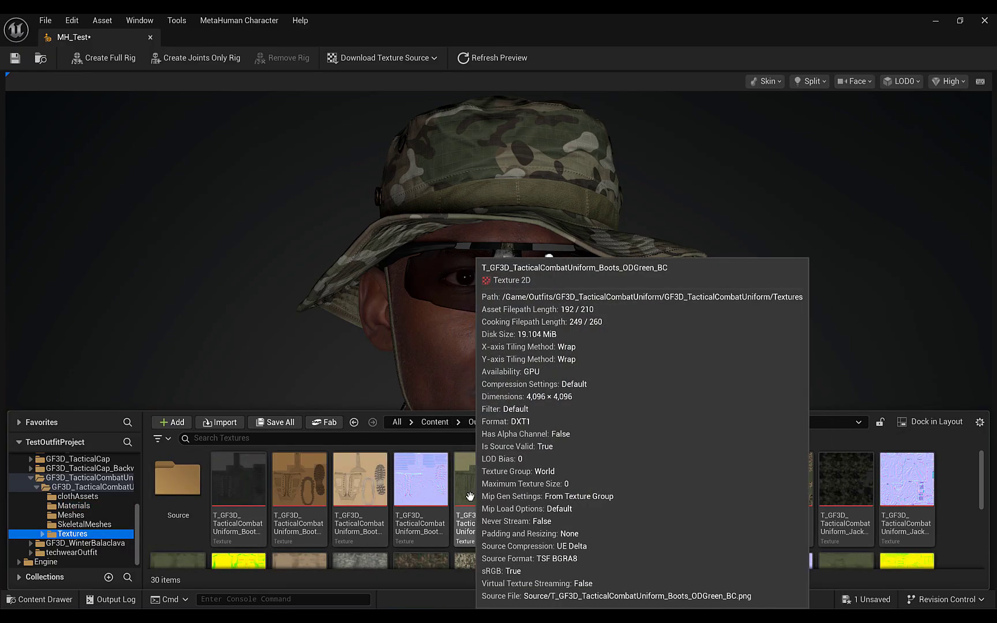
click(74, 506)
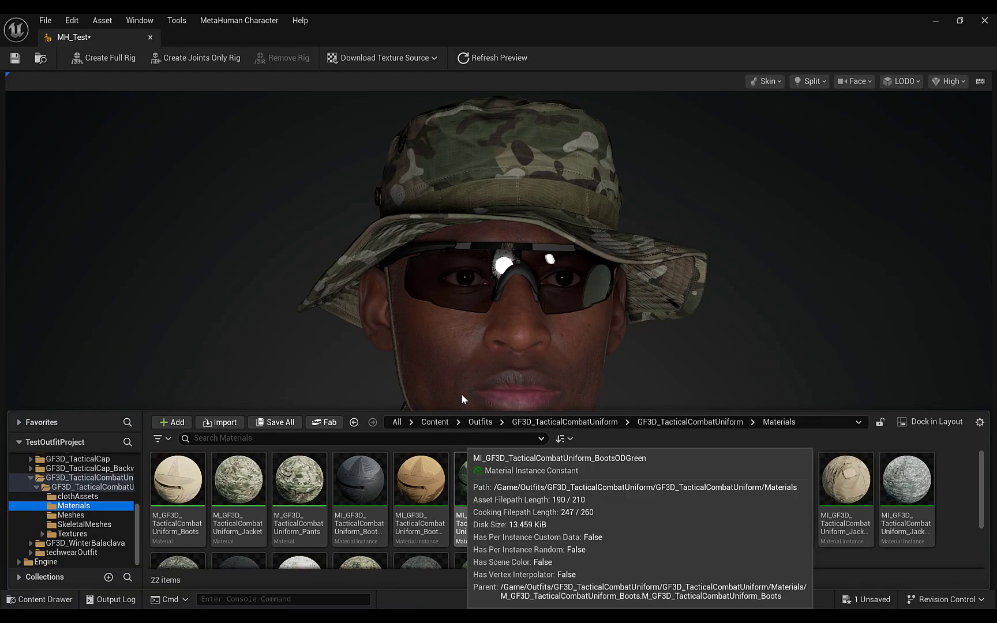
click(426, 352)
middle_drag(426, 352, 426, 273)
middle_drag(488, 437, 293, 522)
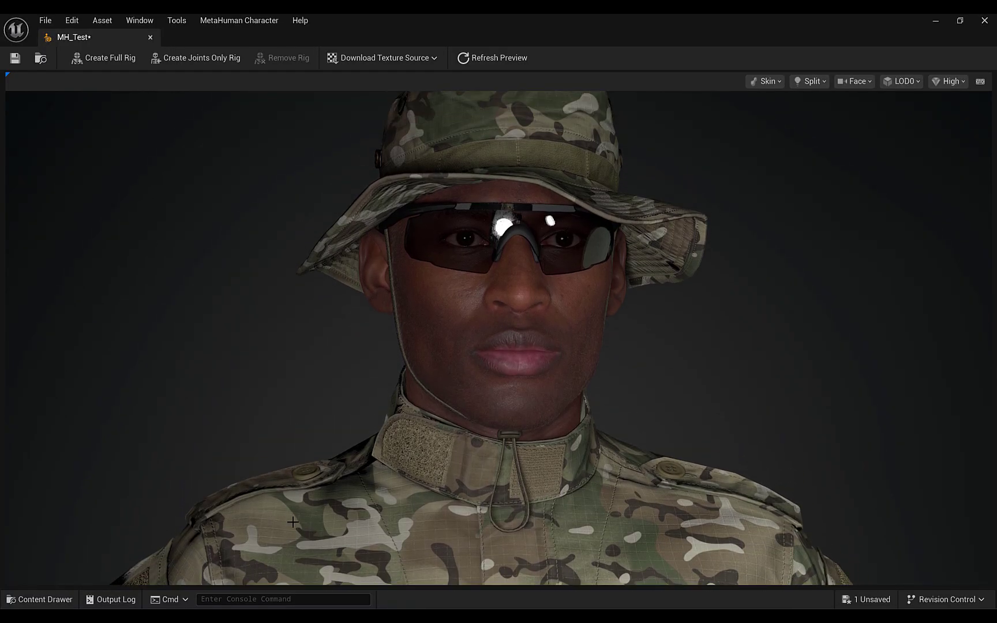
Open the four static meshes GF3D_TacticalCombatUniform_D_LOD0 through D_LOD3 from the outfit's Meshes folder.
click(39, 599)
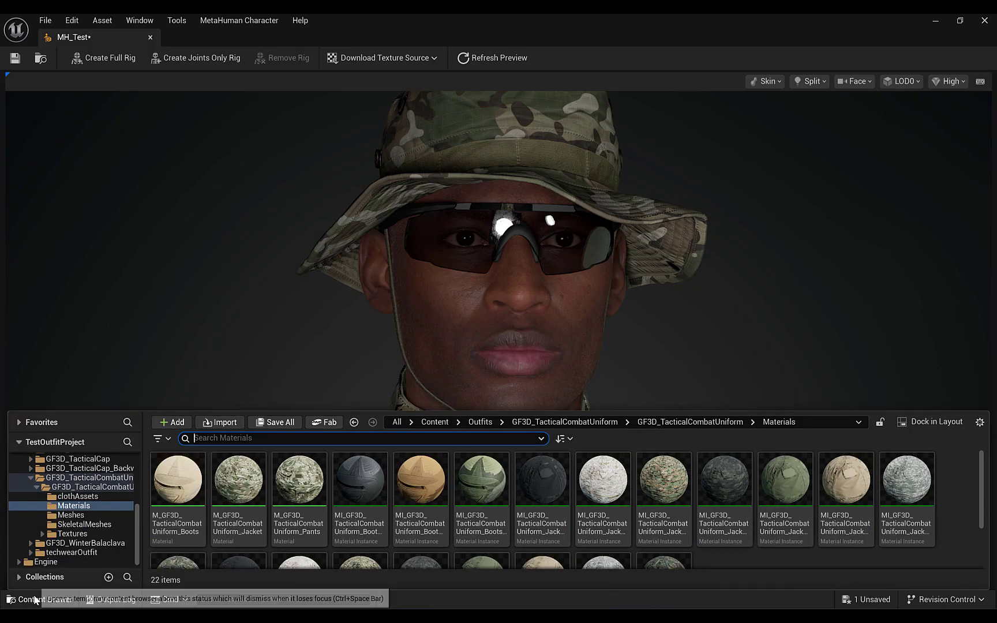
click(69, 515)
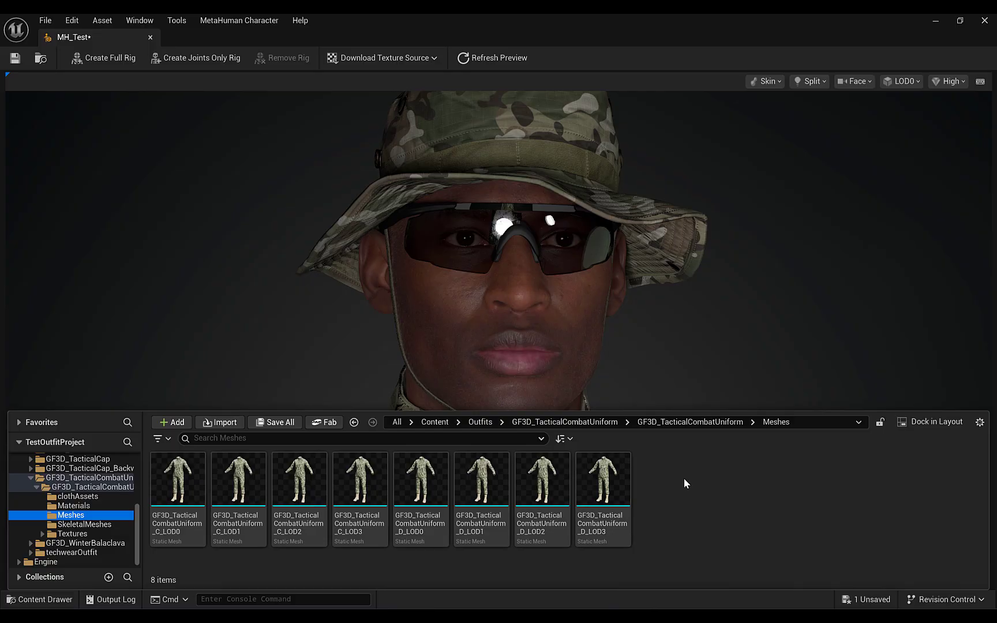
click(421, 477)
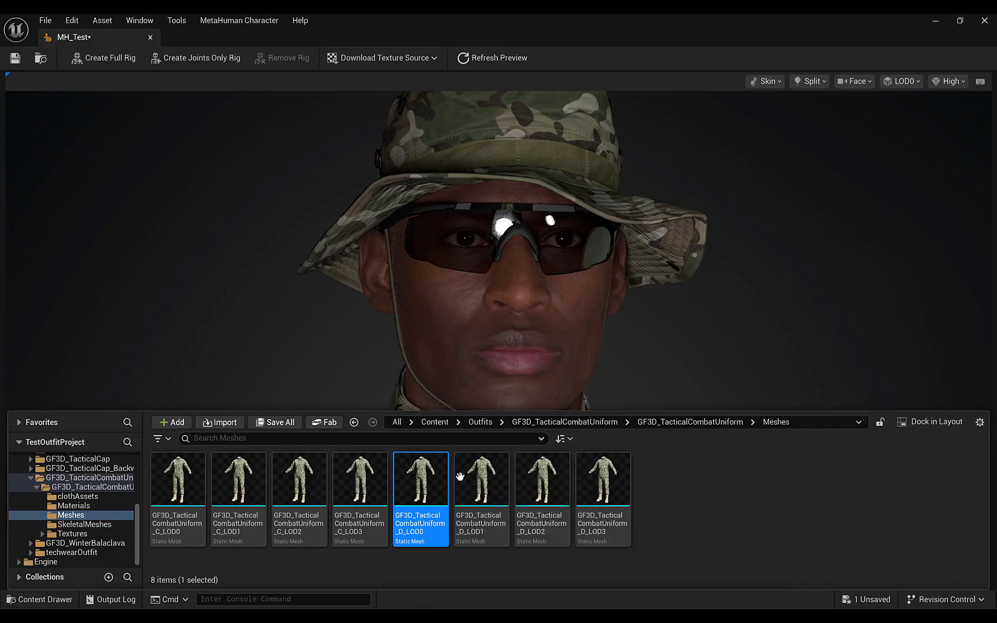
shift+click(481, 478)
shift+click(598, 486)
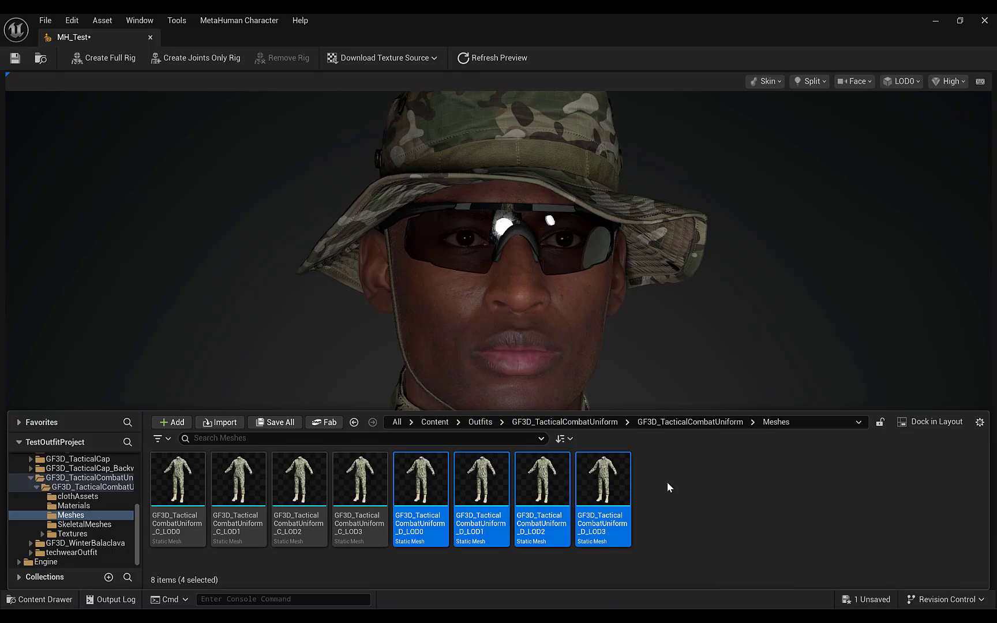
key(Return)
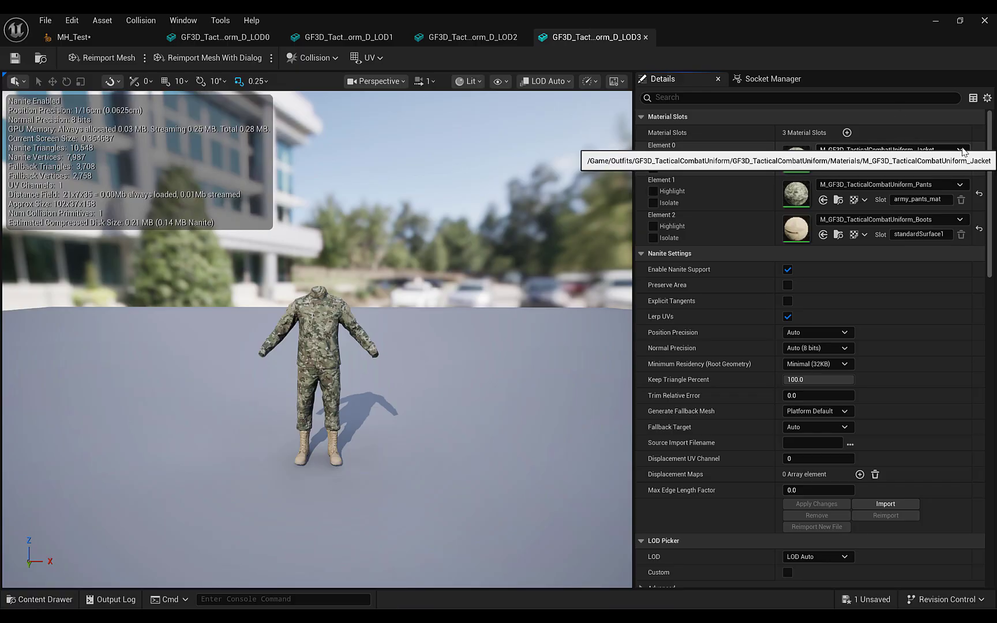
Assign MI_GF3D_TacticalCombatUniform_Jacket_Woodland to the jacket material slot of the D_LOD3 mesh.
click(960, 150)
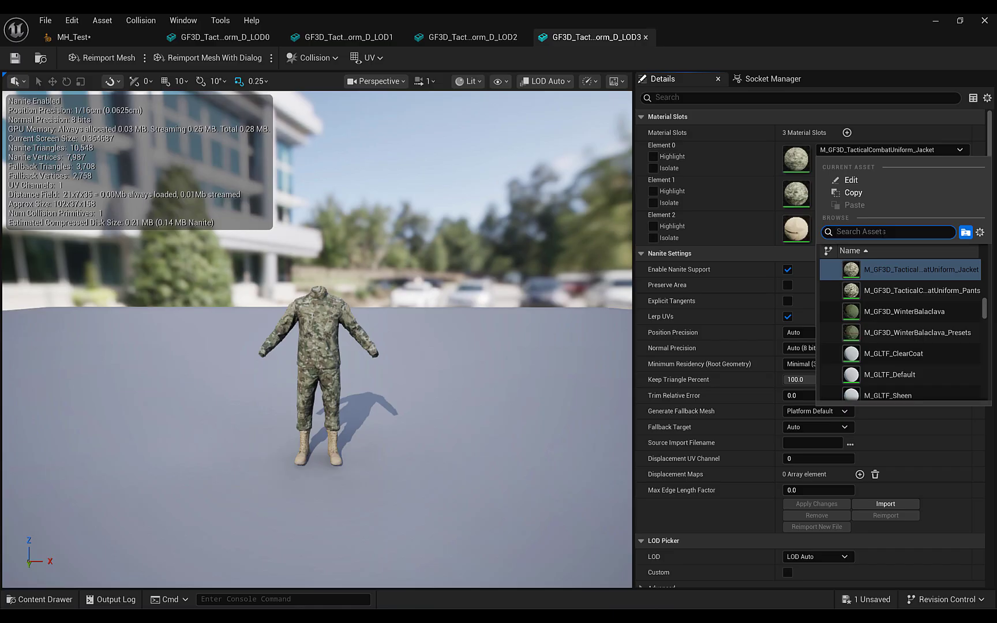
text(jacket)
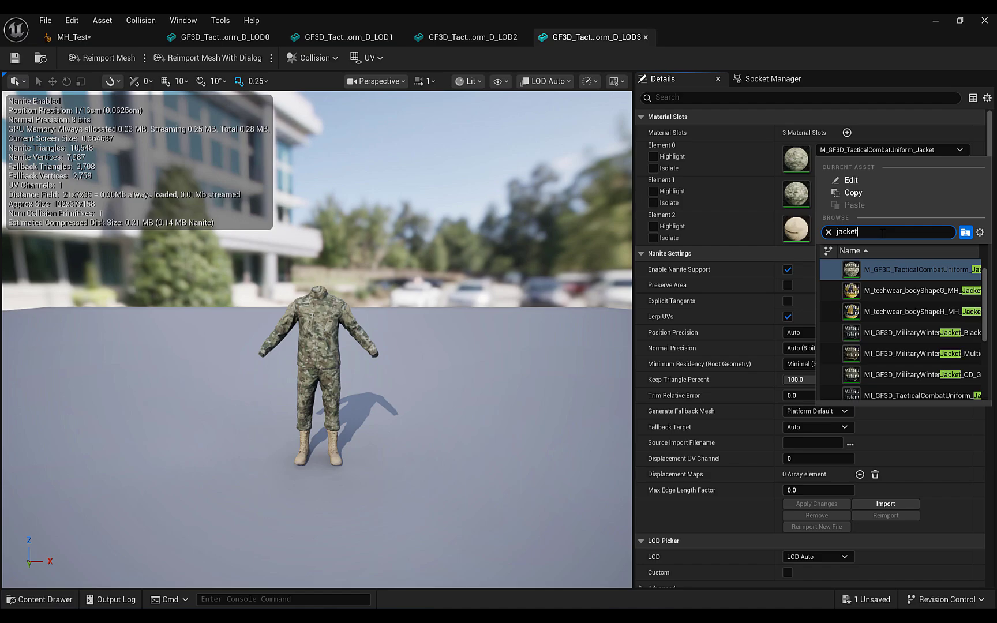
scroll(925, 335, down, 3)
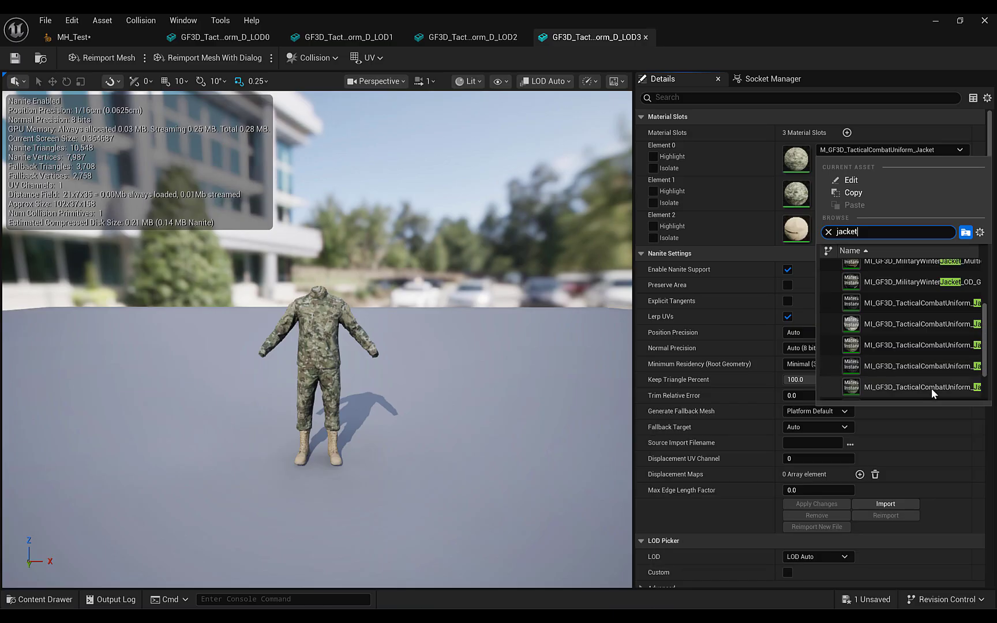
scroll(931, 369, down, 1)
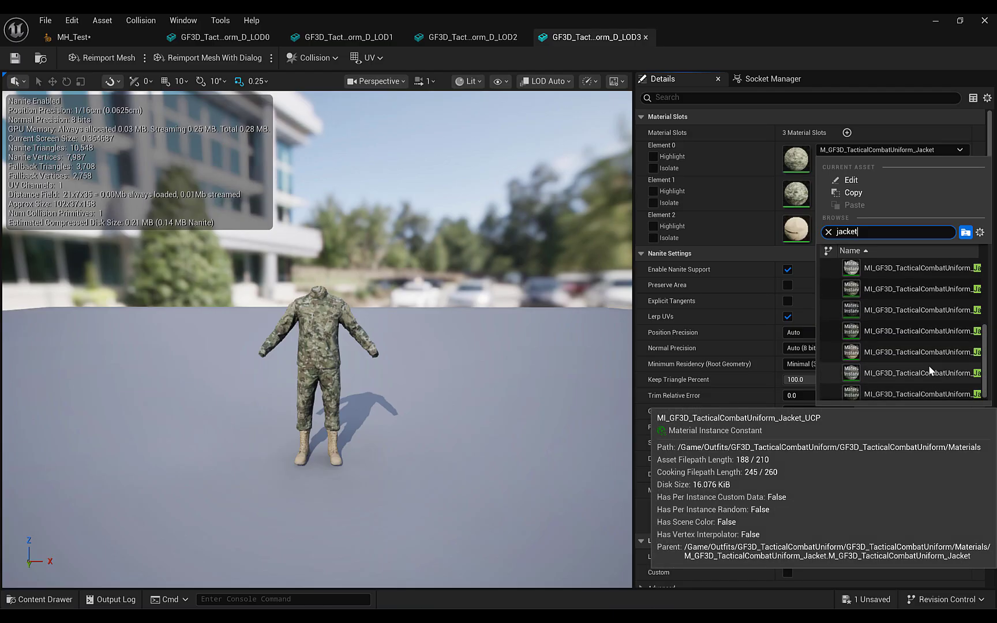
scroll(931, 384, down, 1)
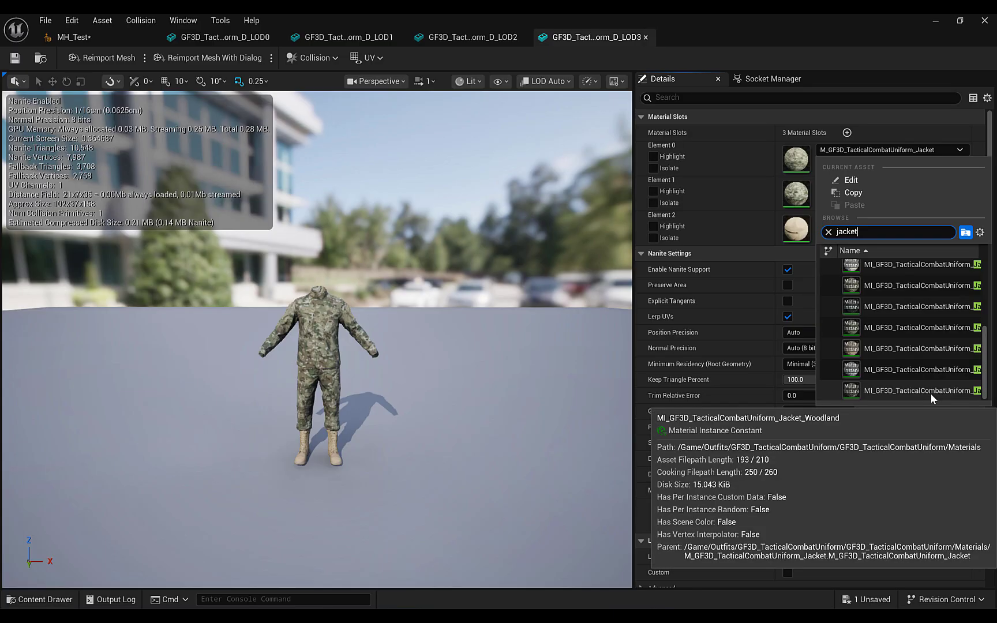
click(931, 391)
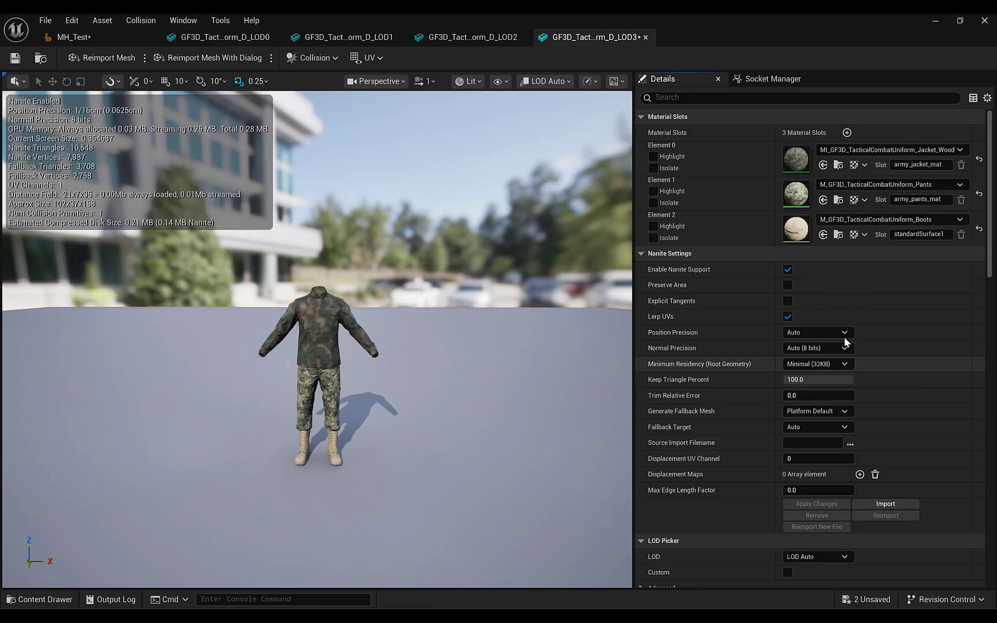
Assign MI_GF3D_TacticalCombatUniform_Pants_Woodland to the pants slot of the D_LOD3 mesh, and save and close the mesh.
scroll(321, 316, up, 3)
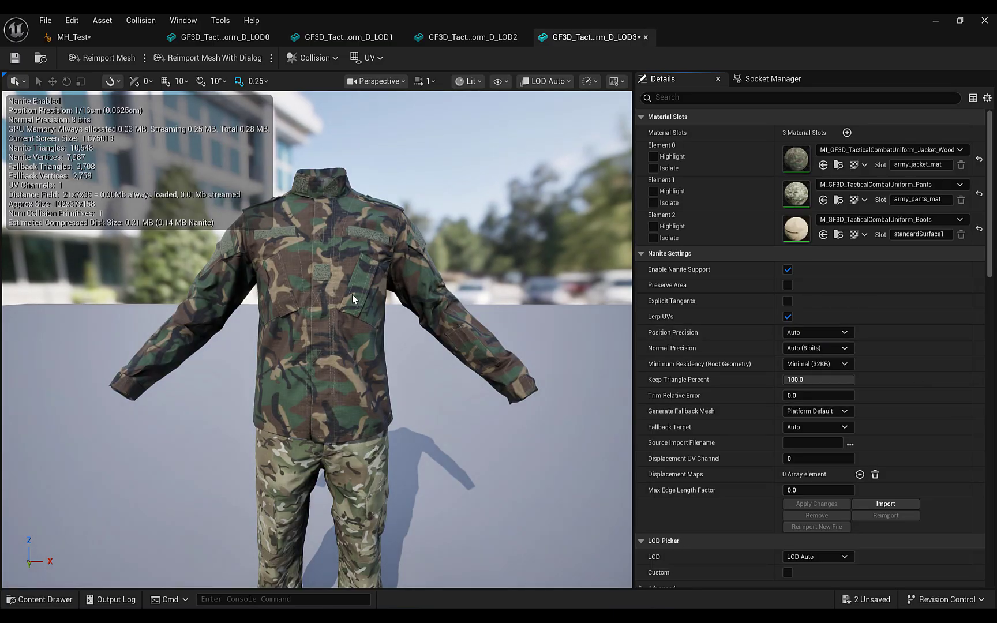
scroll(354, 297, down, 3)
click(886, 185)
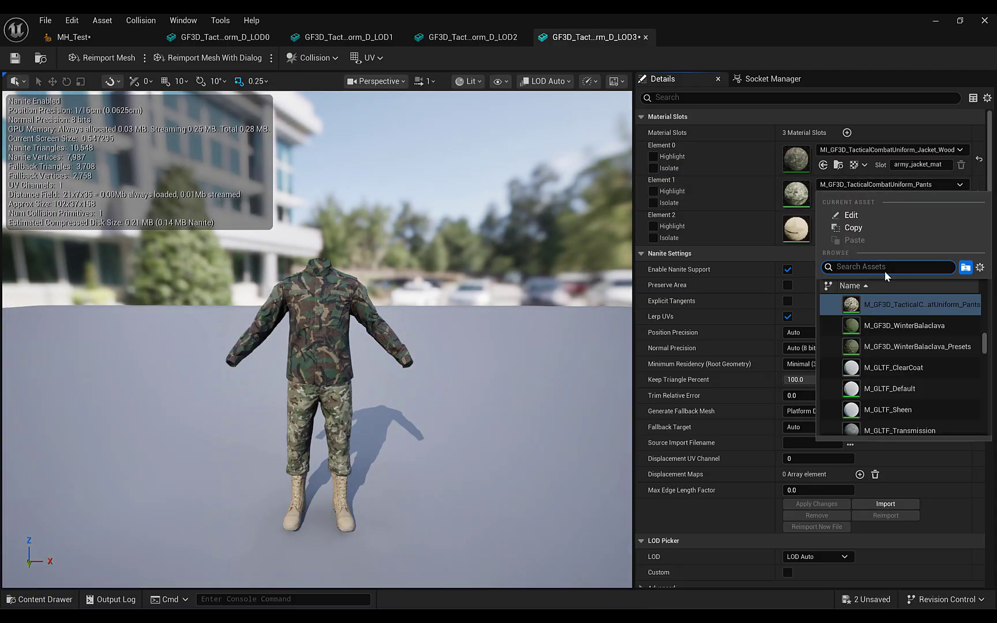
text(woodland)
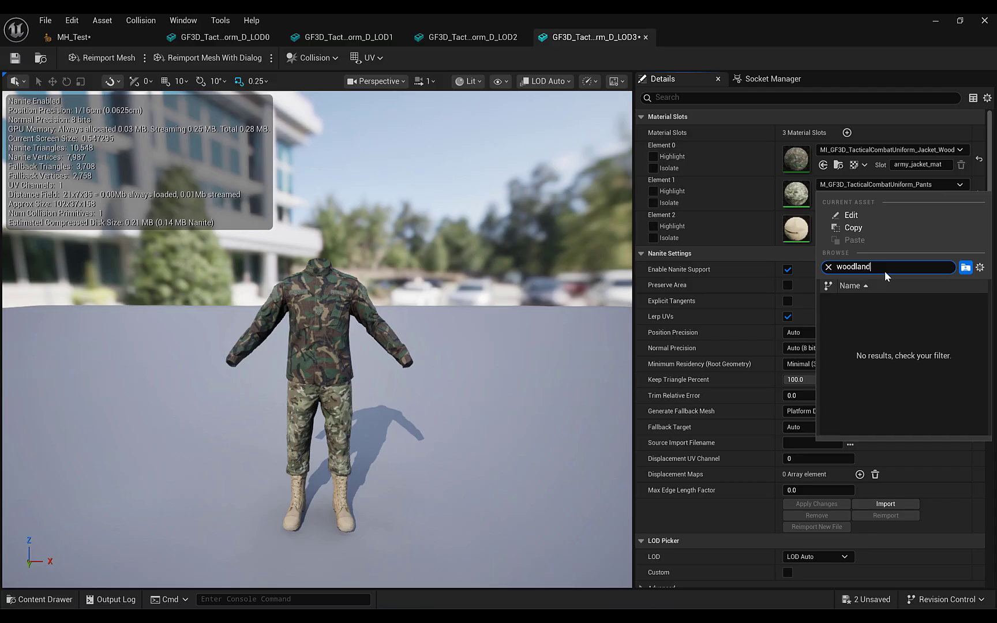
scroll(888, 356, down, 2)
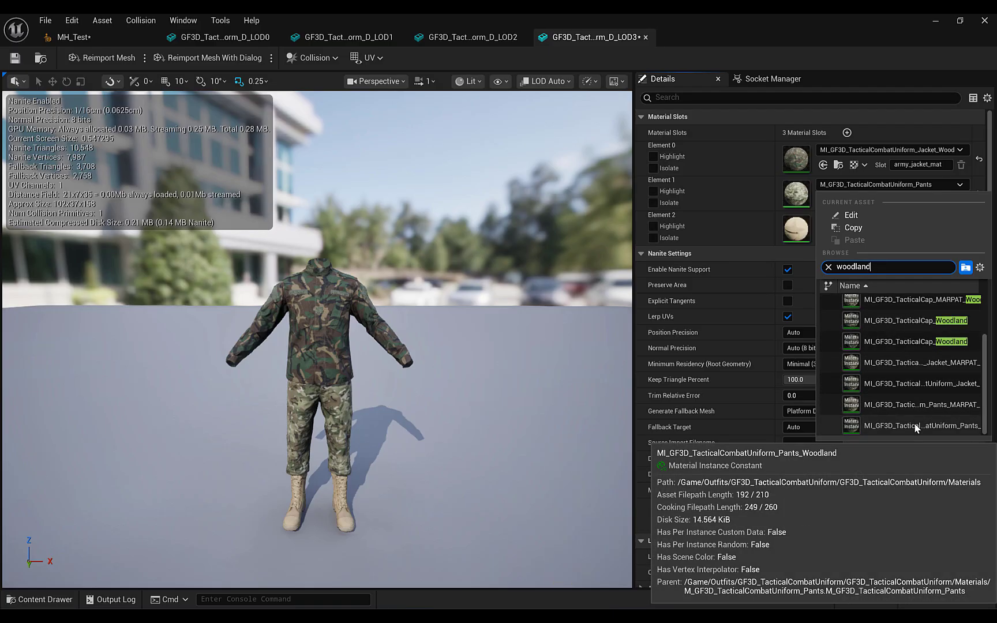
click(915, 426)
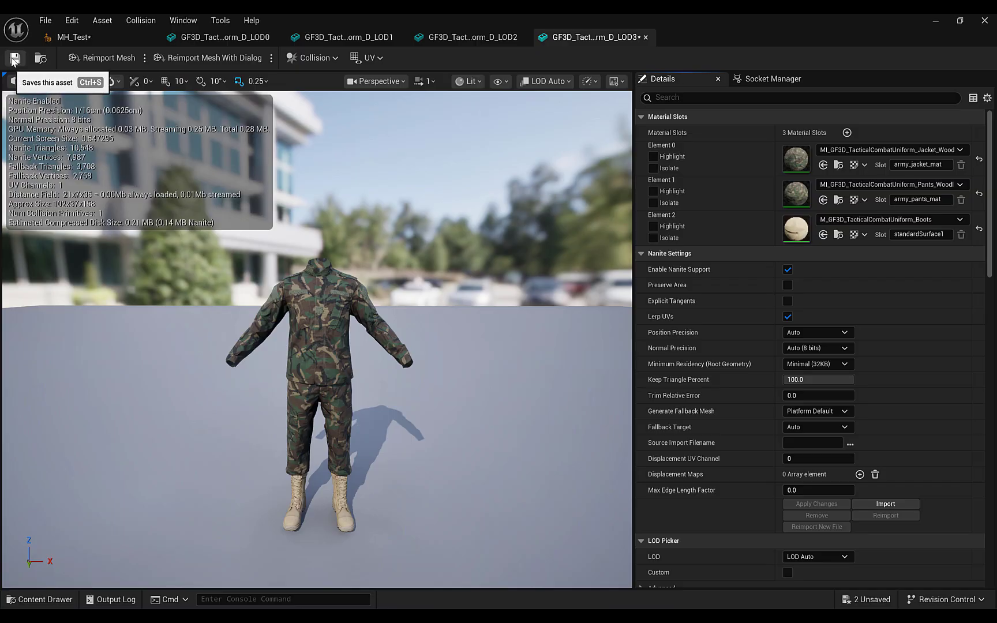
click(15, 60)
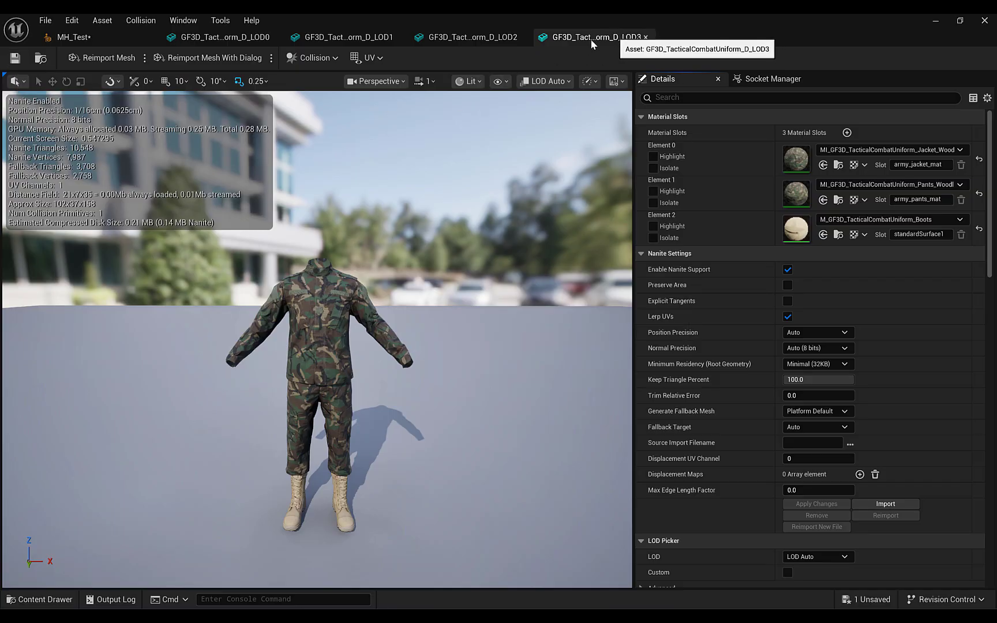
click(645, 37)
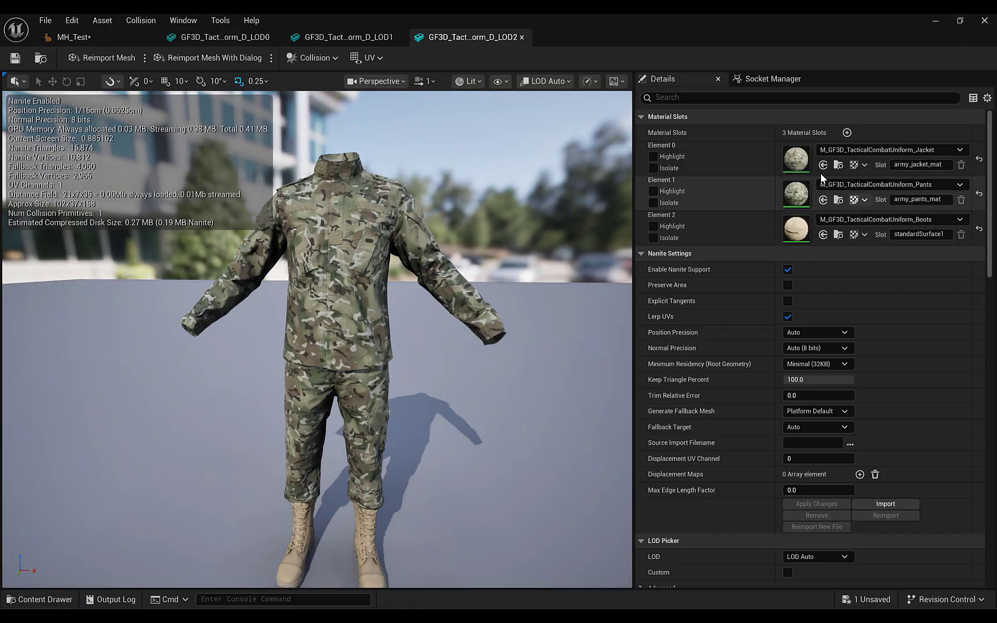
Apply the Jacket_Woodland material instance from the outfit's Materials folder to the jacket slot of the D_LOD2 mesh.
click(40, 599)
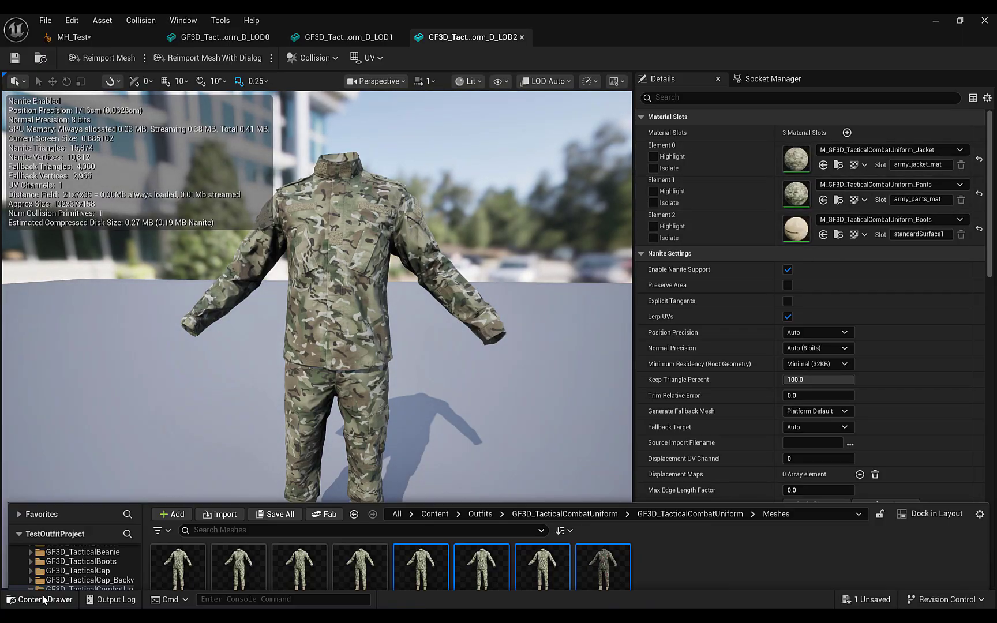
click(87, 506)
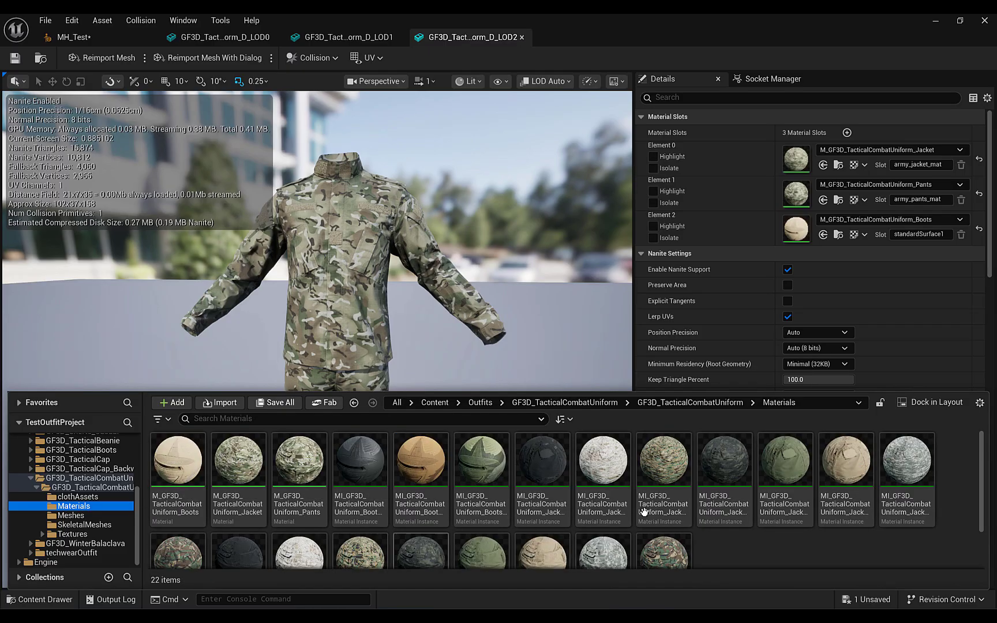
scroll(759, 548, down, 2)
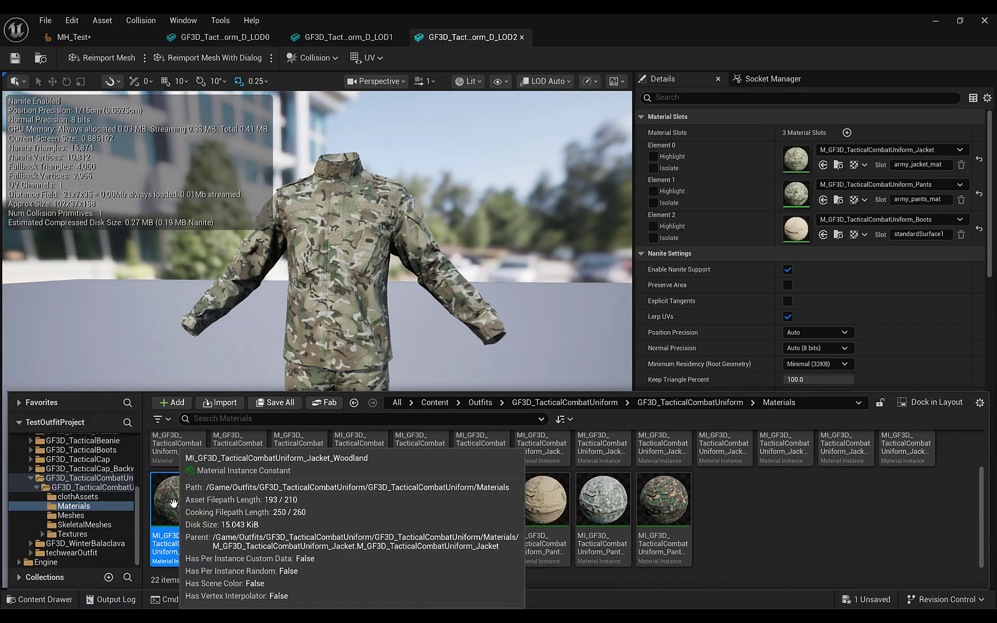
click(173, 507)
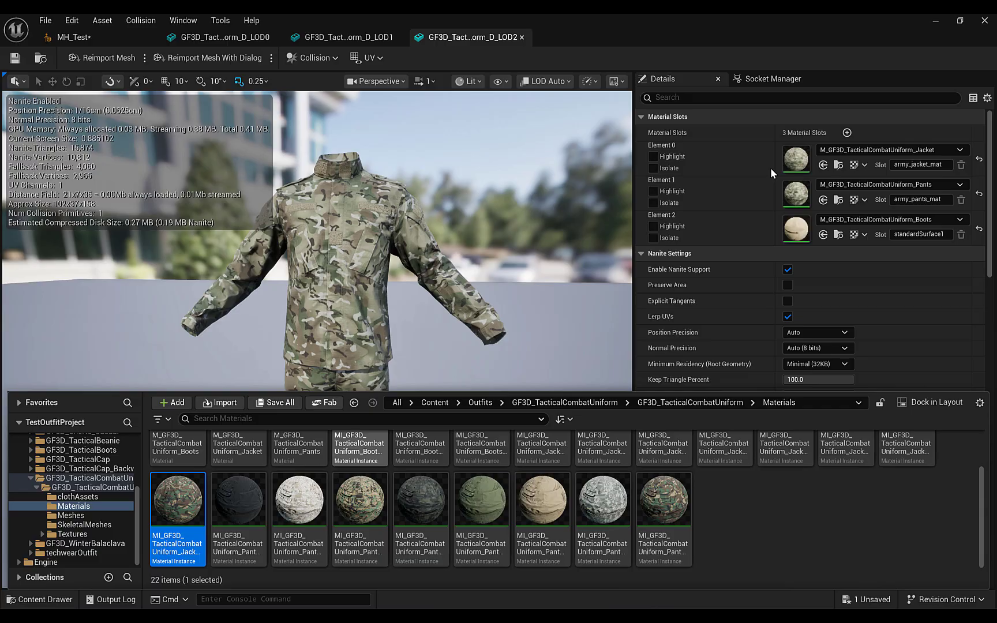
click(823, 165)
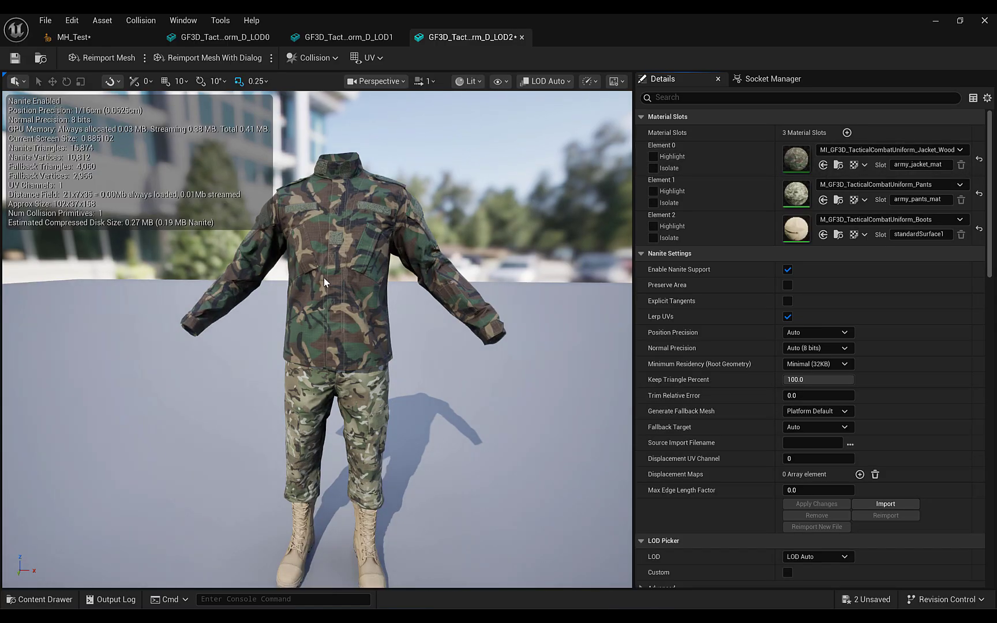
Apply the Pants_Woodland material instance to the pants slot of the D_LOD2 mesh, and save and close the mesh.
click(40, 599)
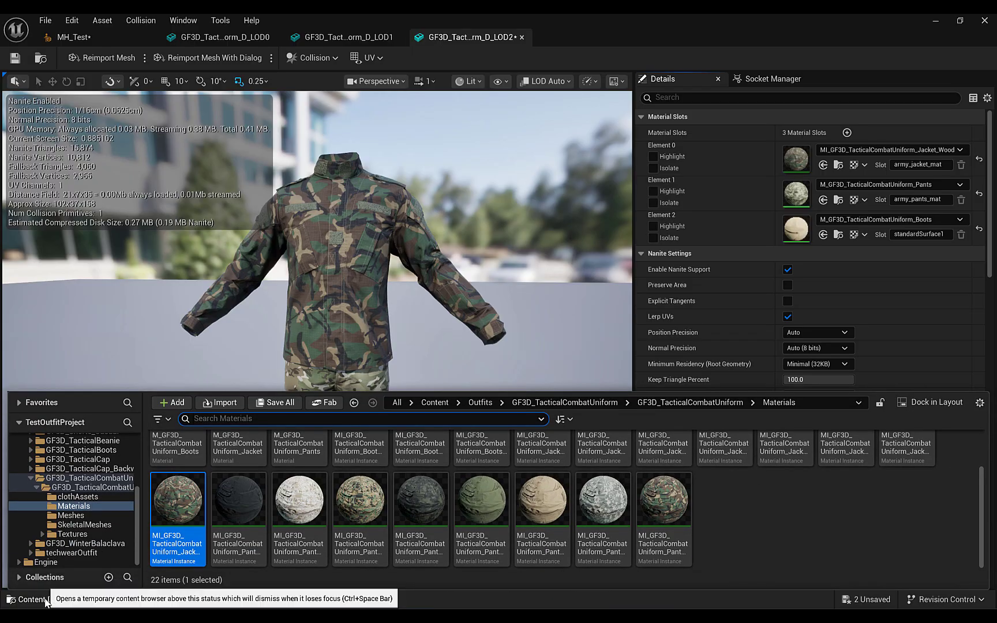
click(664, 502)
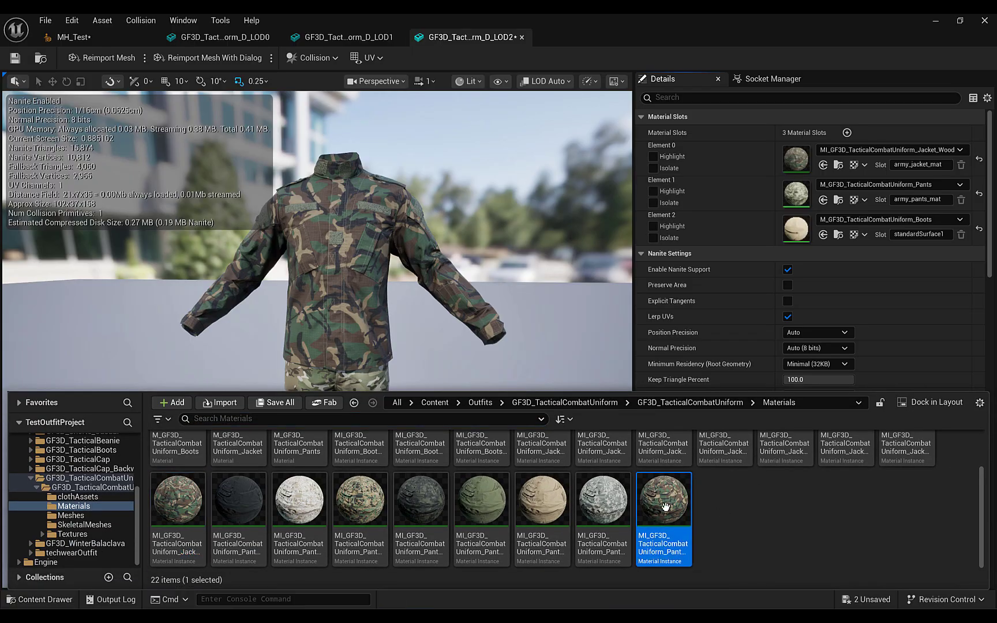
click(823, 200)
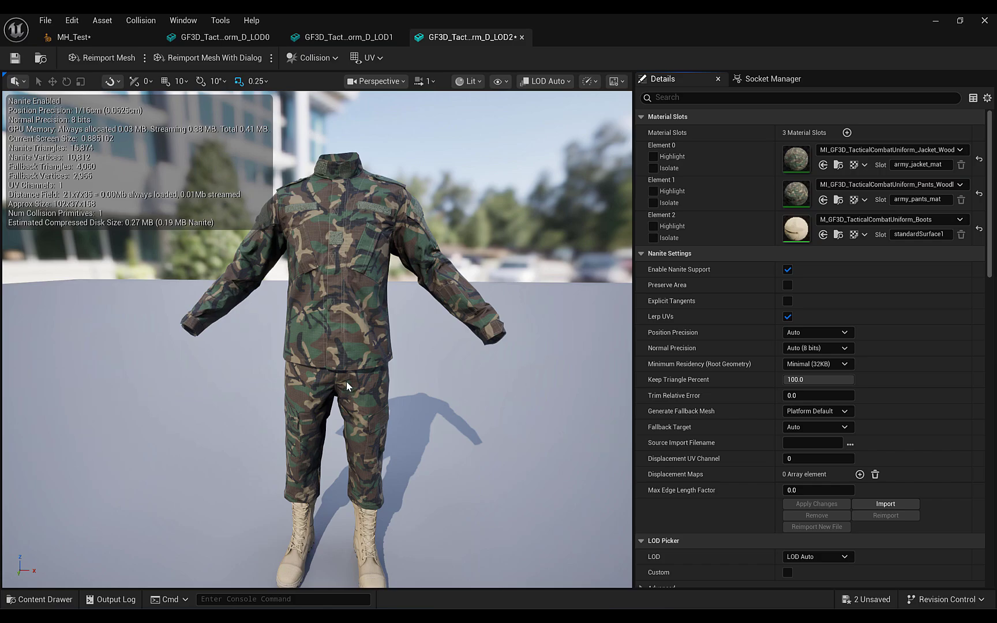
click(15, 58)
click(521, 37)
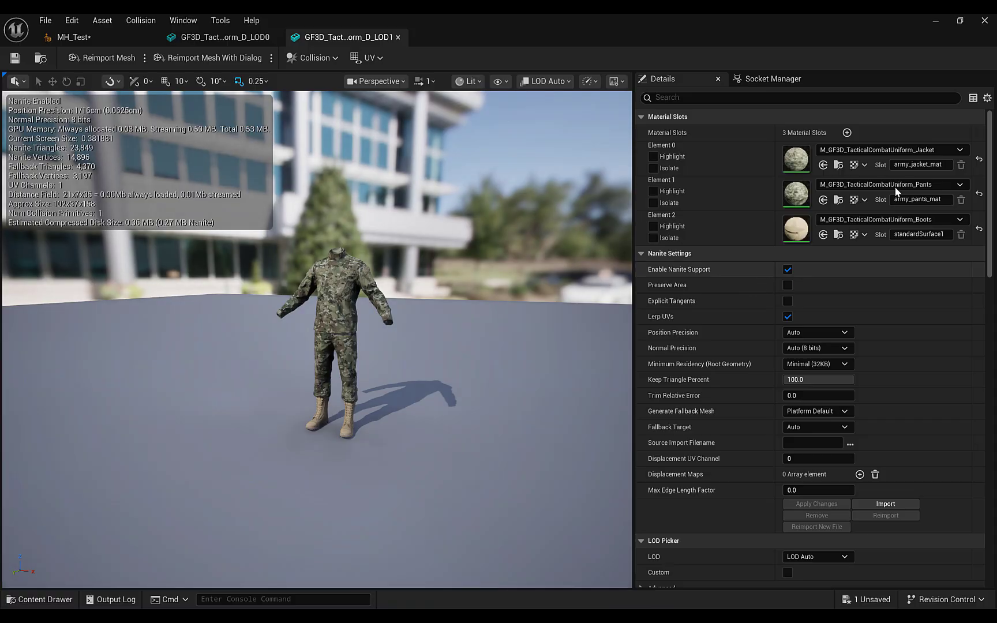
Assign the MI_GF3D_TacticalCombatUniform_Jacket_Woodland material to the jacket slot of the D_LOD1 mesh.
click(901, 151)
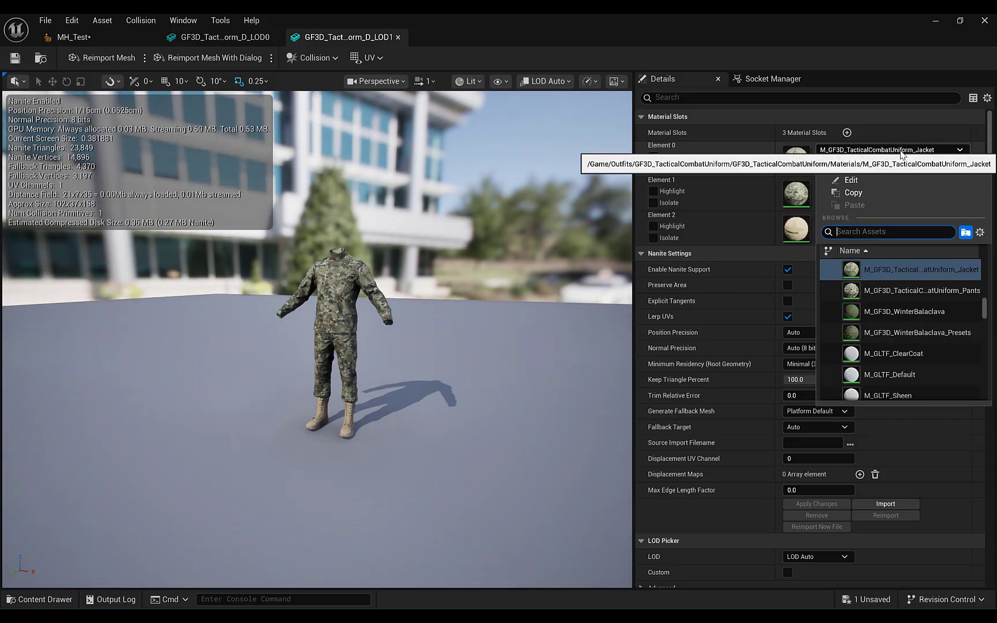
text(woodland)
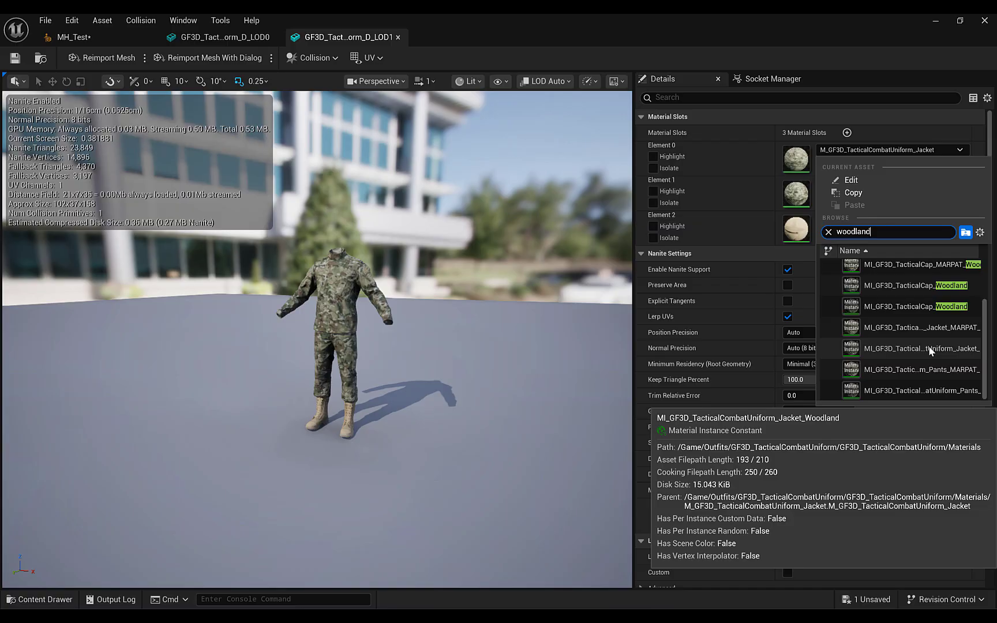
click(930, 350)
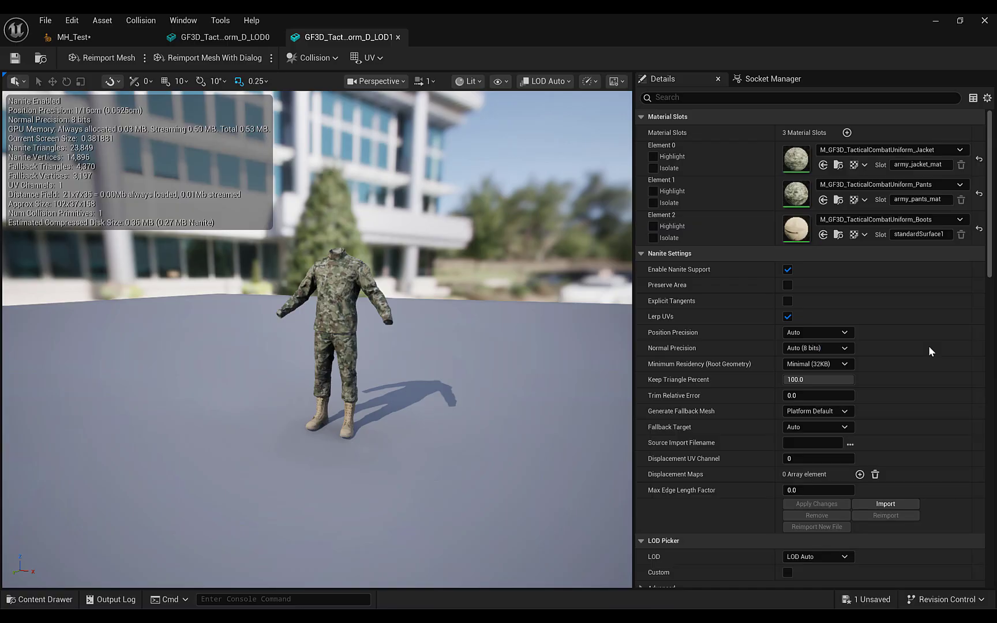
Assign the Pants_Woodland material instance to the pants slot of the D_LOD1 mesh, and save and close the mesh.
click(860, 185)
text(woodland)
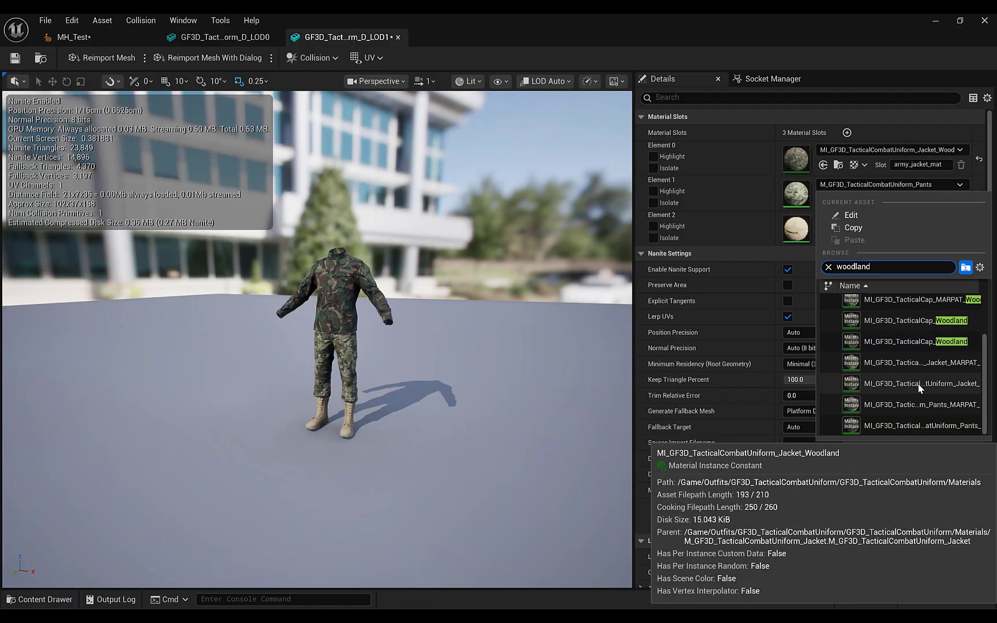
click(920, 425)
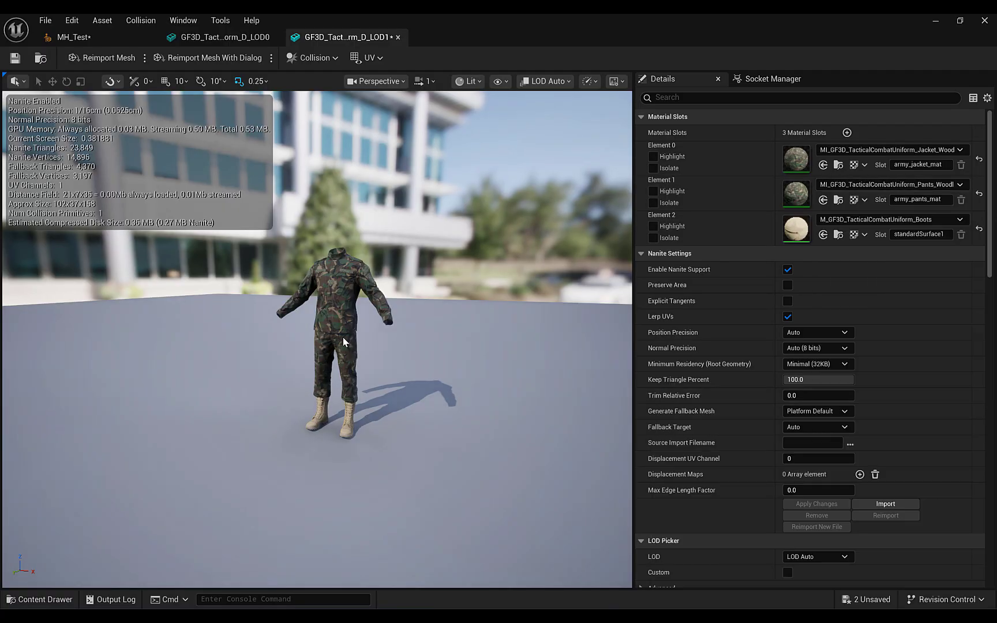
click(15, 58)
click(398, 37)
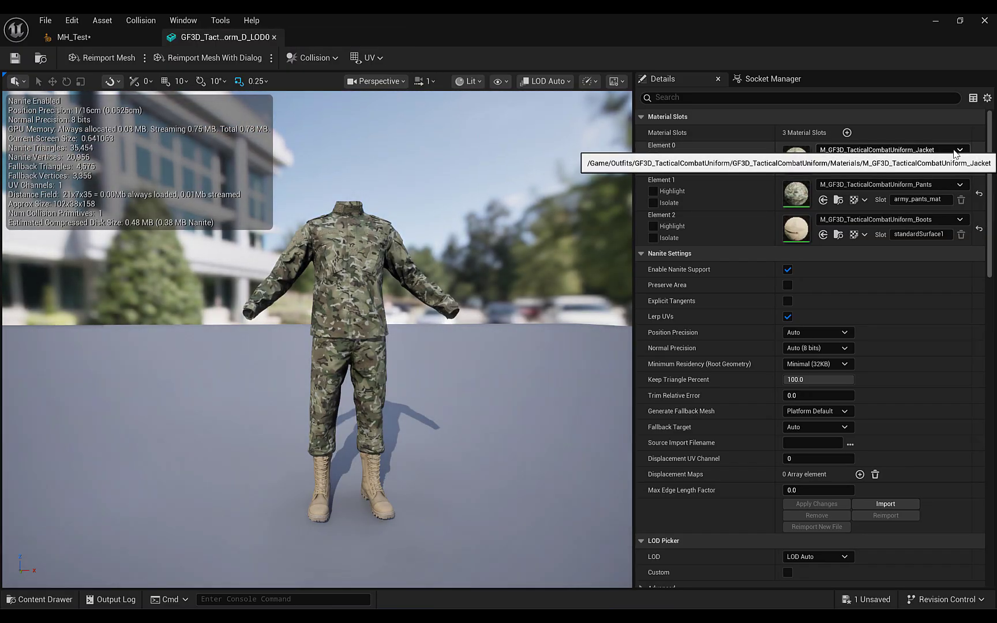
Set the jacket slot of the D_LOD0 mesh to MI_GF3D_TacticalCombatUniform_Jacket_Woodland.
click(954, 151)
text(woodland)
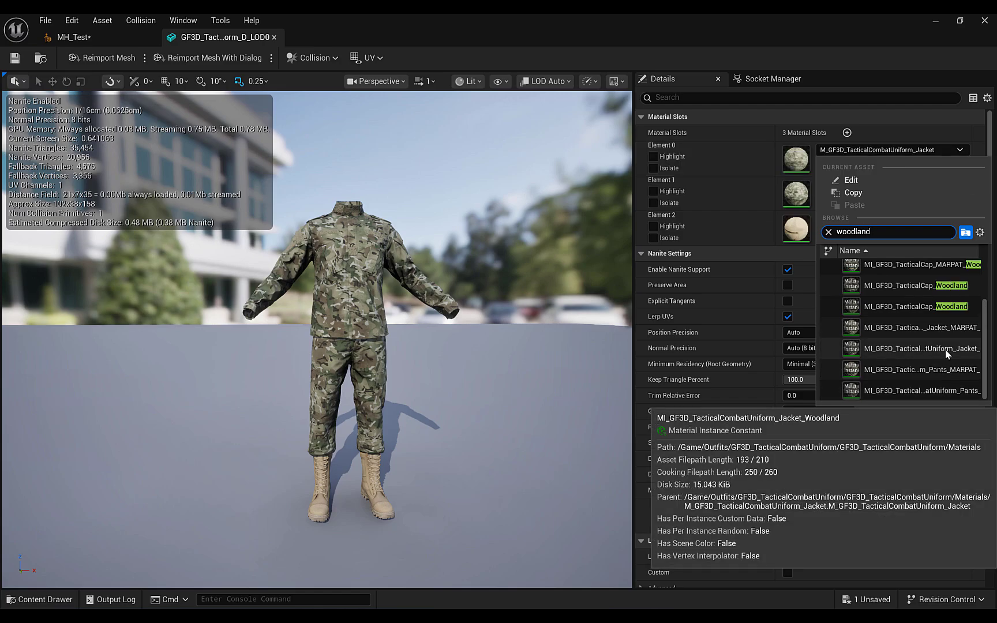
click(946, 349)
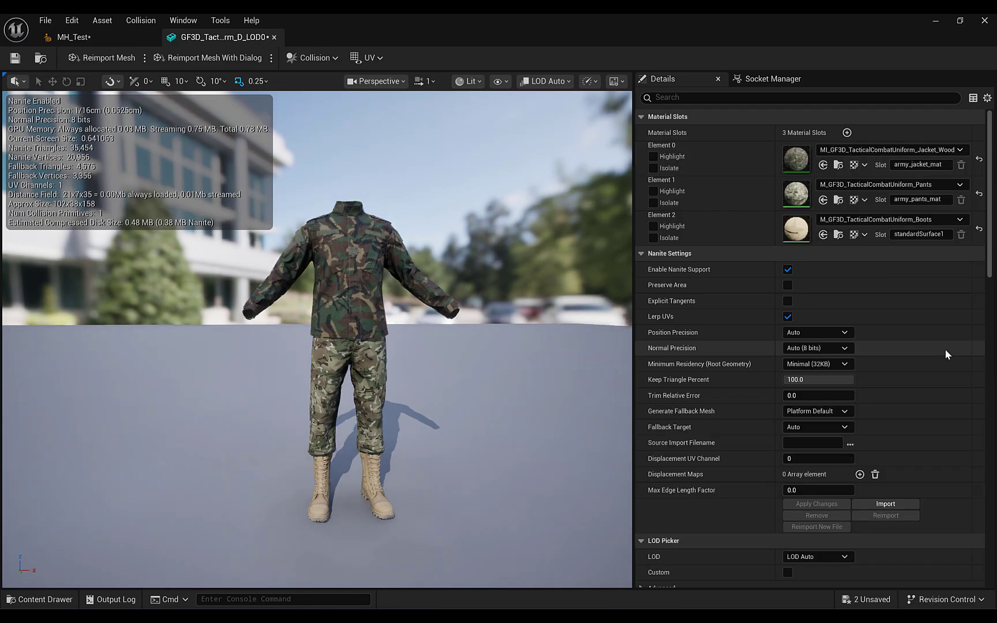
Set the pants slot of the D_LOD0 mesh to the Pants_Woodland material instance, and save and close the mesh.
click(882, 185)
text(woodland)
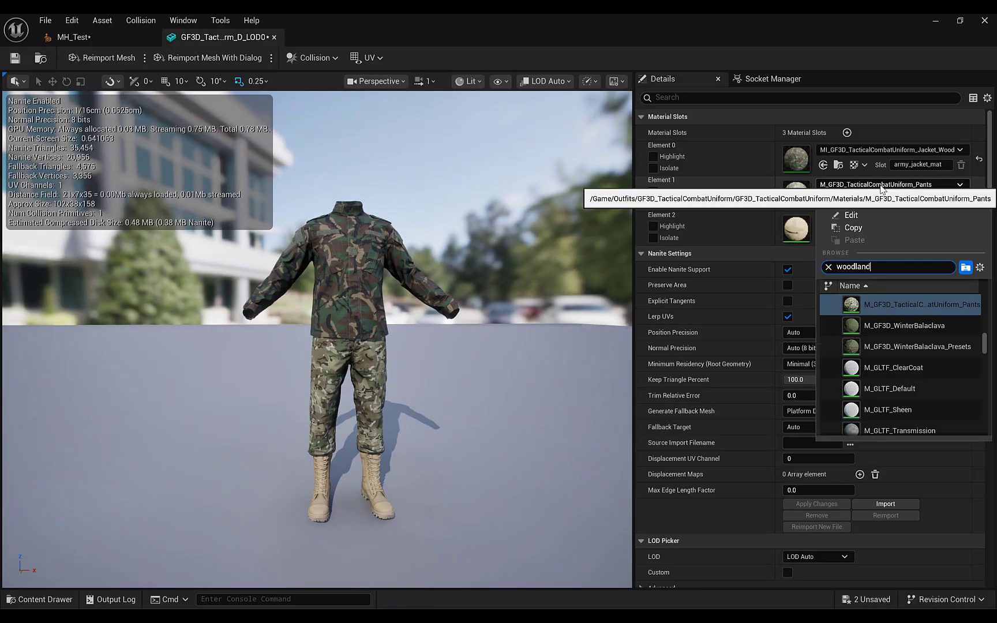
click(928, 426)
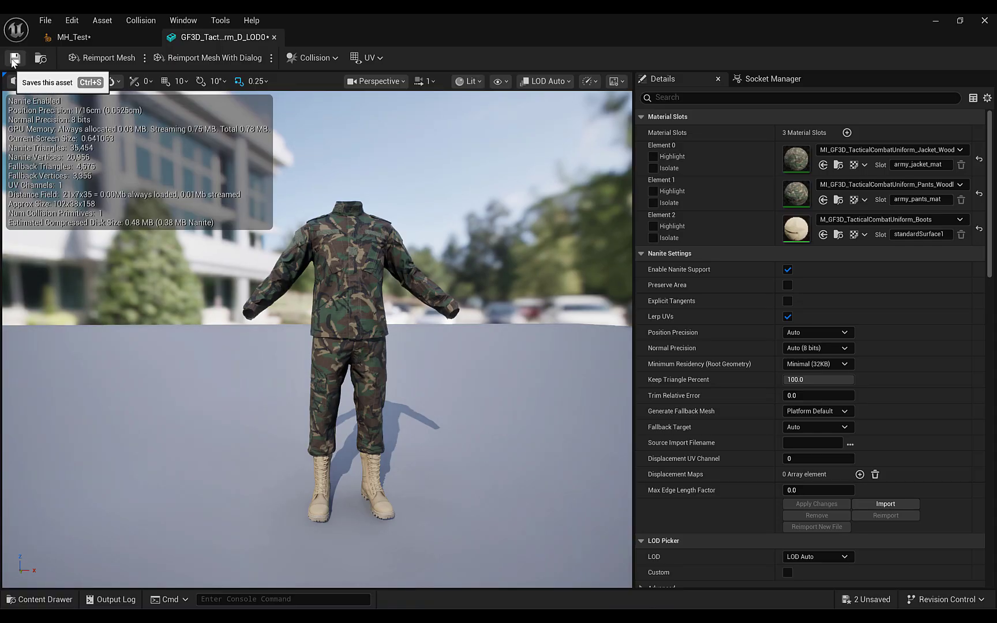
click(14, 58)
click(274, 37)
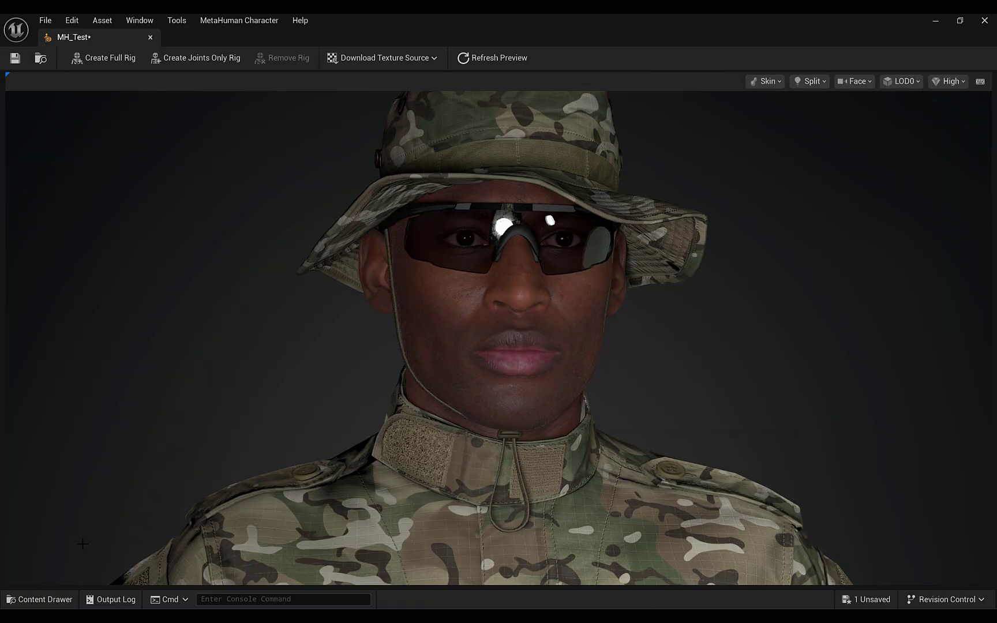
Open the CA_GF3D_TacticalCombatUniform_D cloth asset from the outfit's clothAssets folder to update its materials, and save and close it.
click(59, 601)
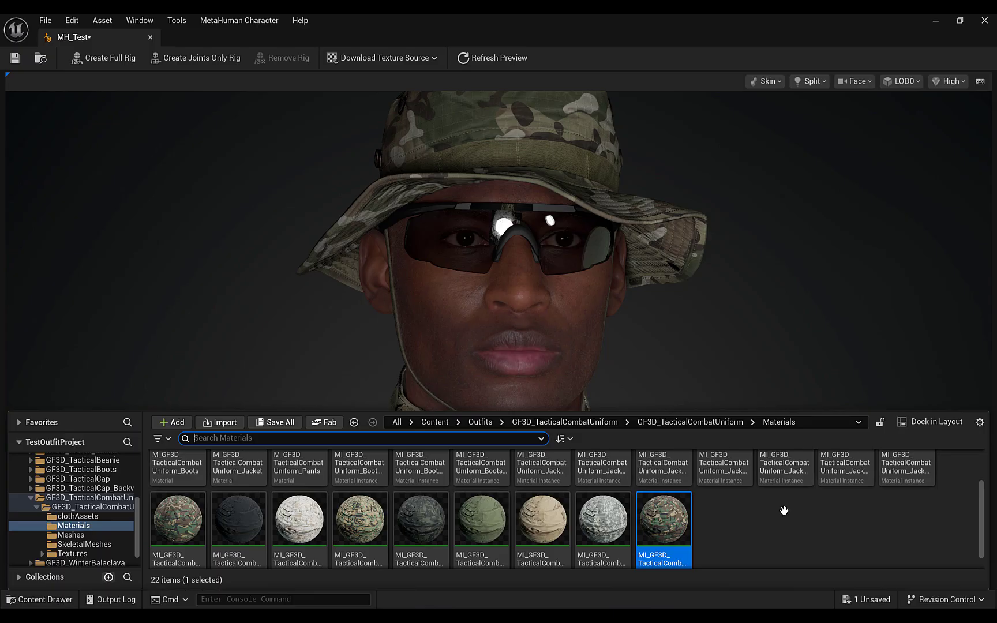
scroll(787, 519, up, 2)
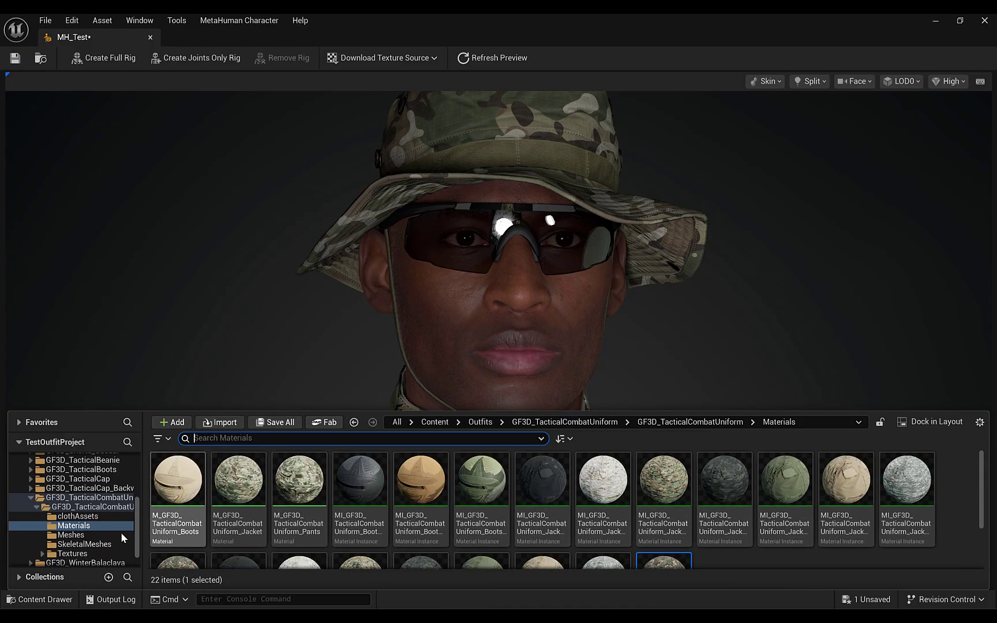
click(71, 536)
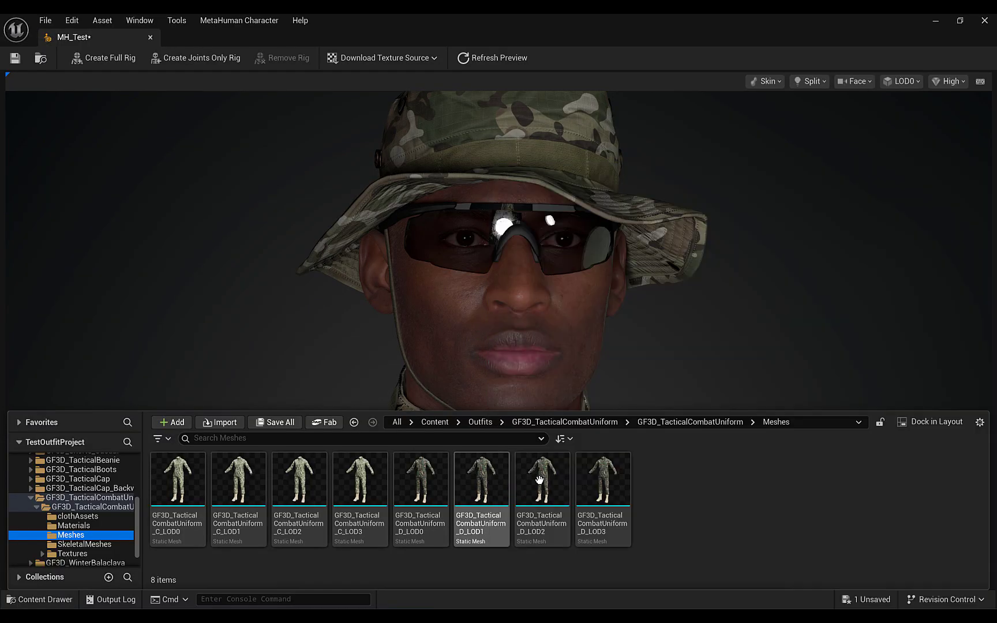
mouse_move(493, 477)
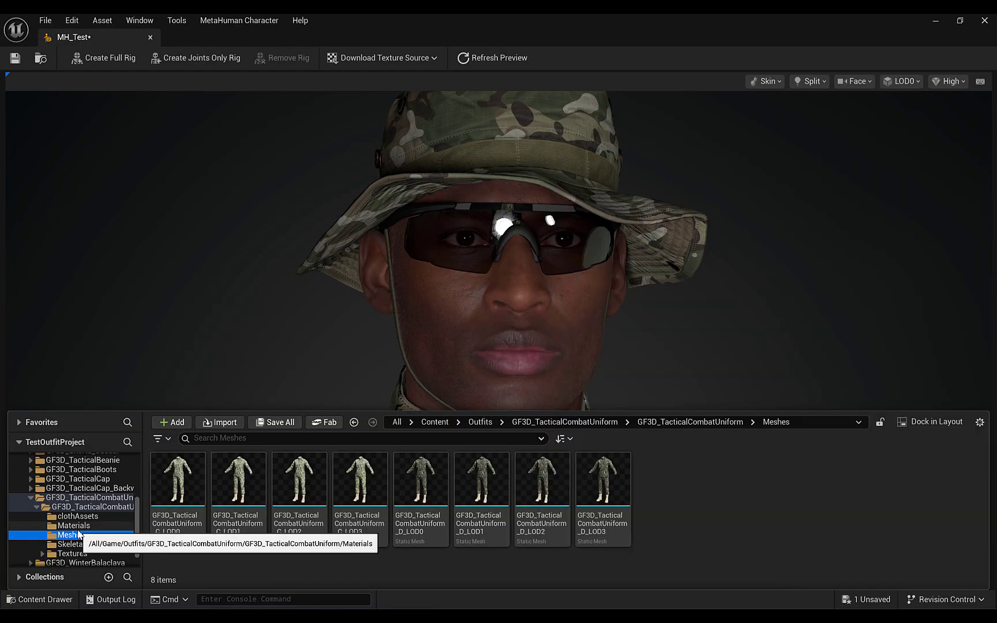
click(80, 519)
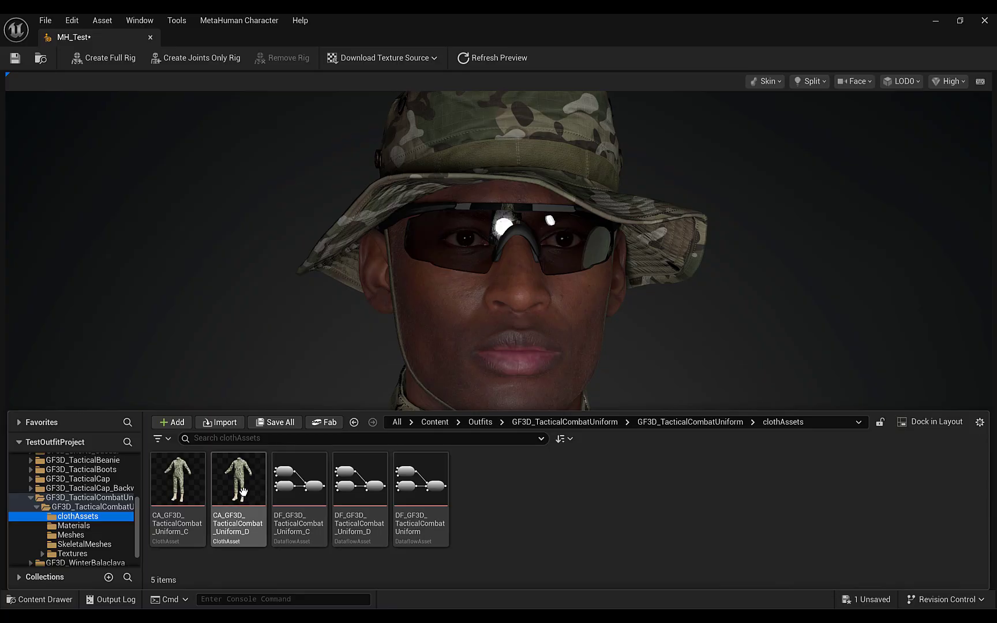
click(245, 522)
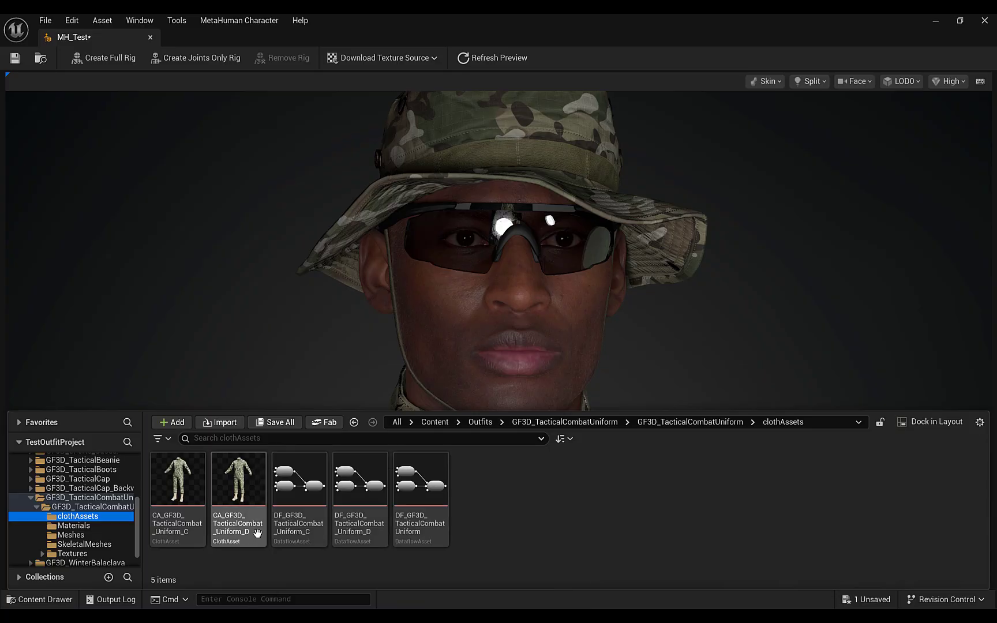
double_click(242, 482)
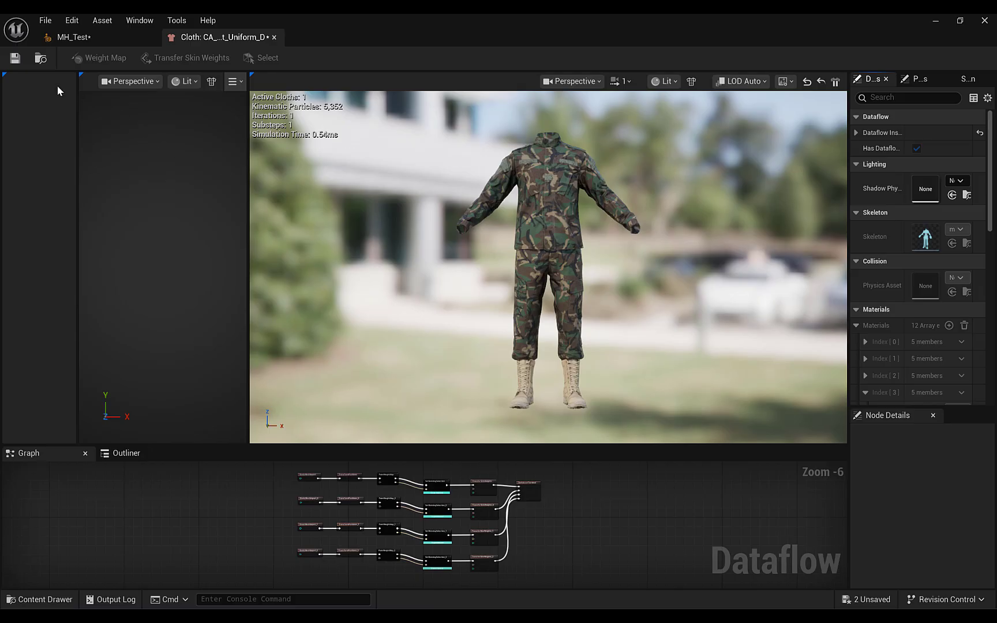
click(15, 58)
click(274, 37)
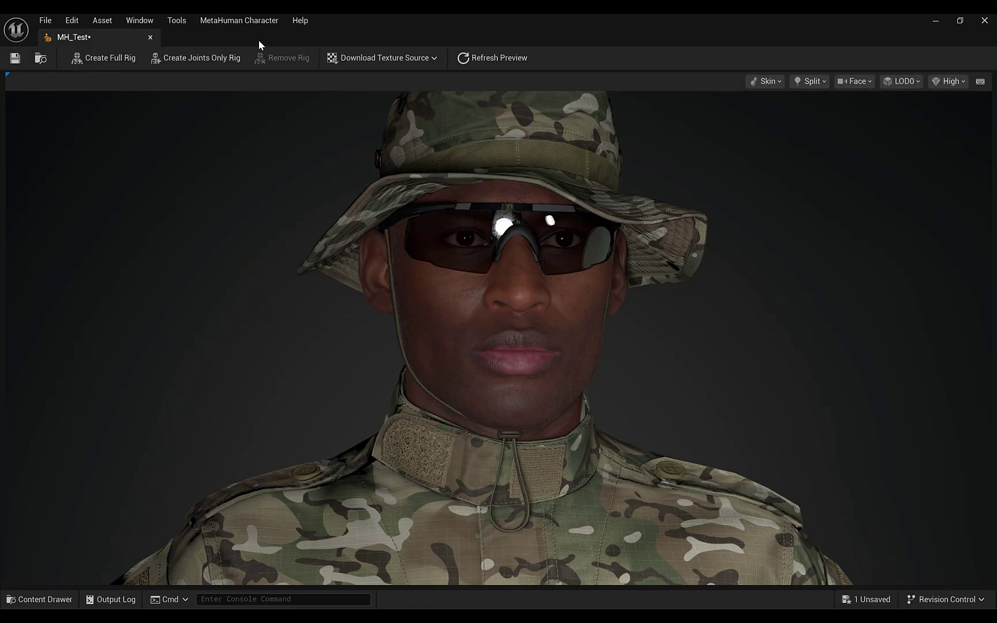
Open the OA_GF3D_TacticalCombatUniform outfit asset, evaluate its Dataflow graph manually, and save and close it.
click(40, 599)
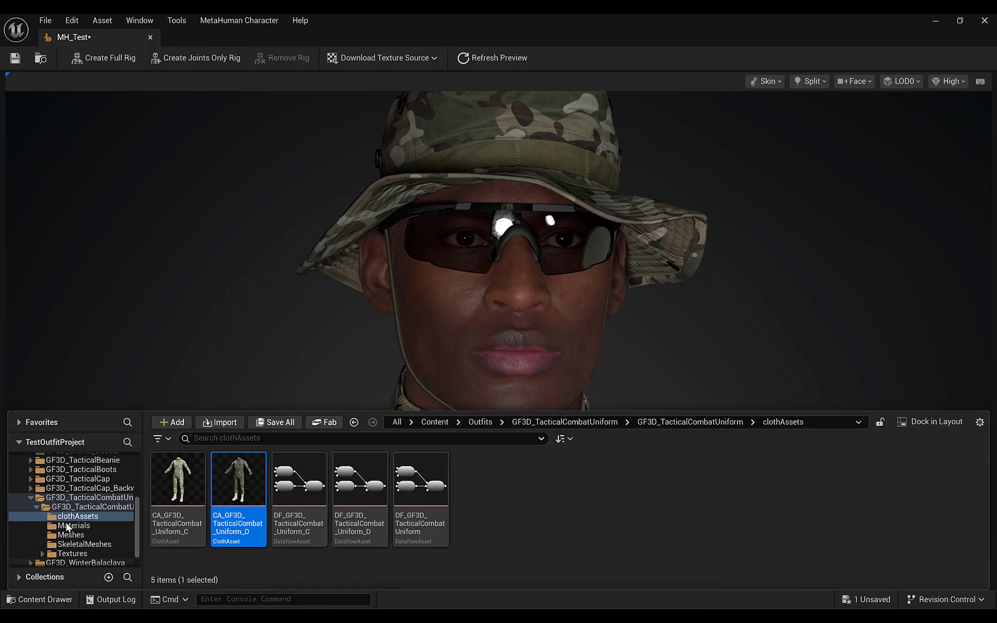
click(88, 500)
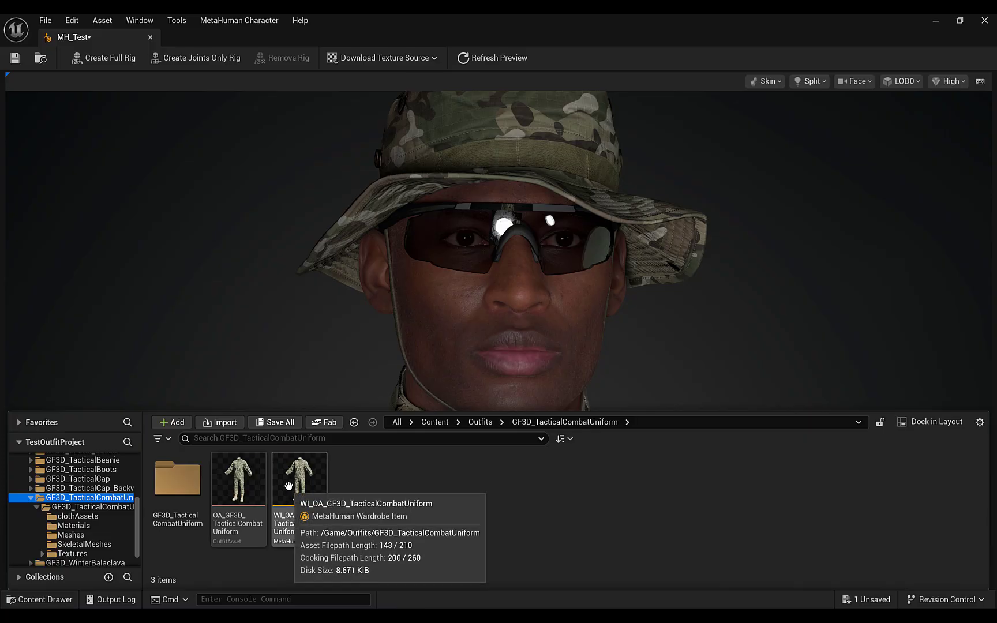
double_click(237, 482)
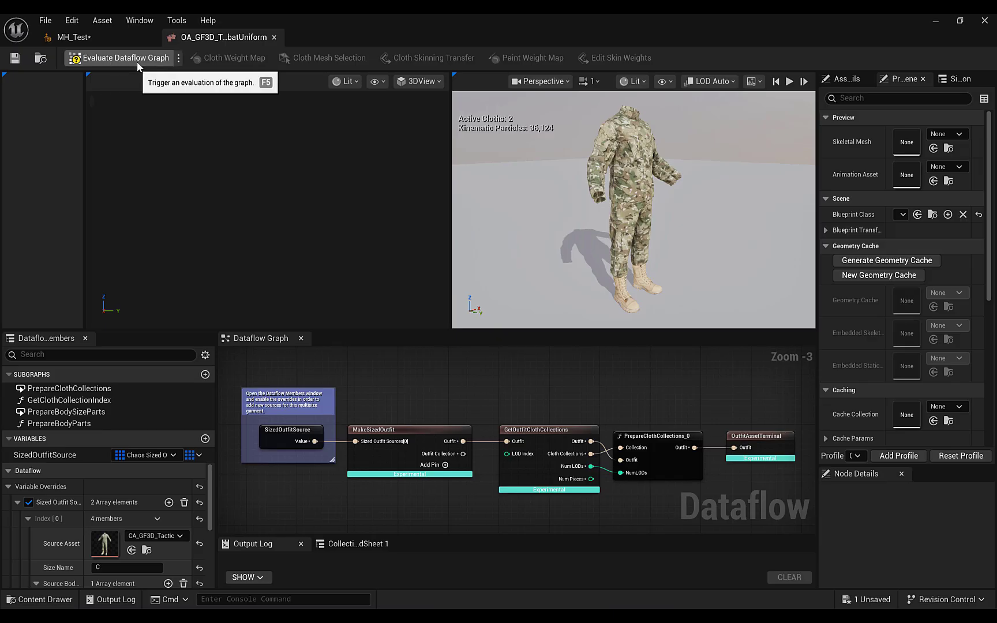
click(179, 60)
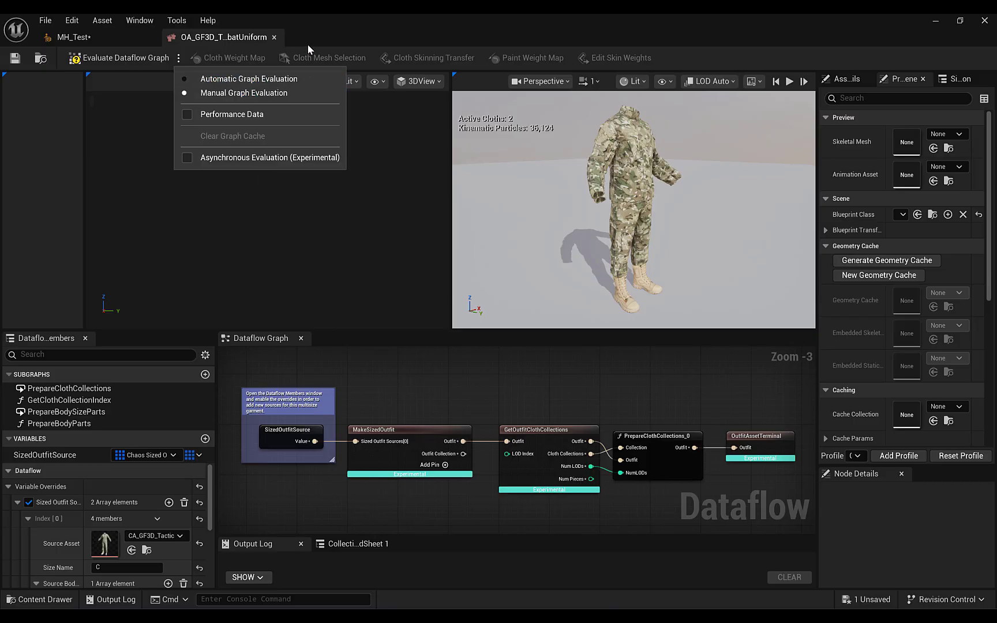
click(316, 30)
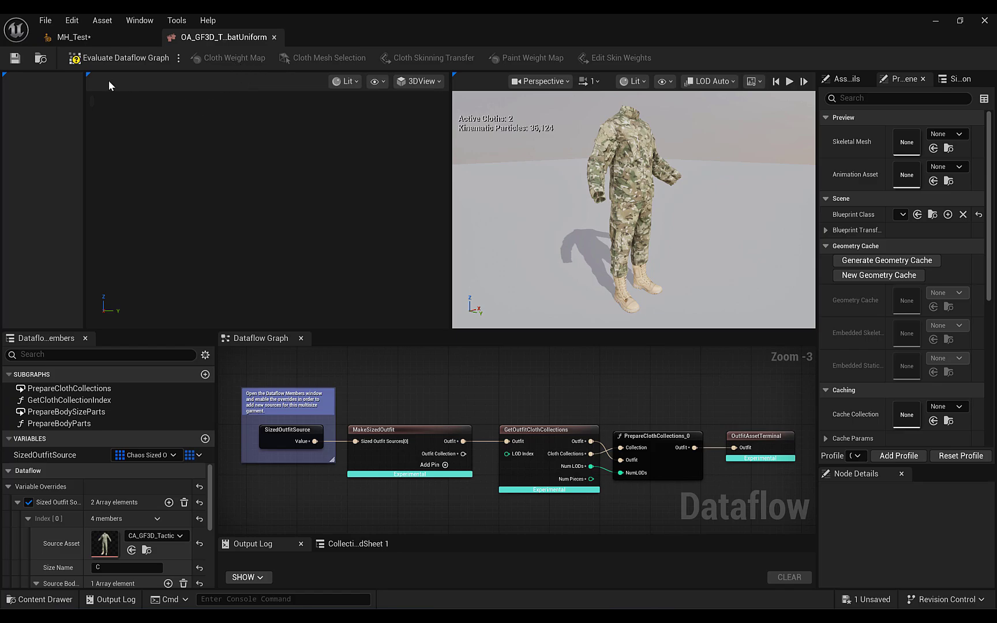
click(98, 59)
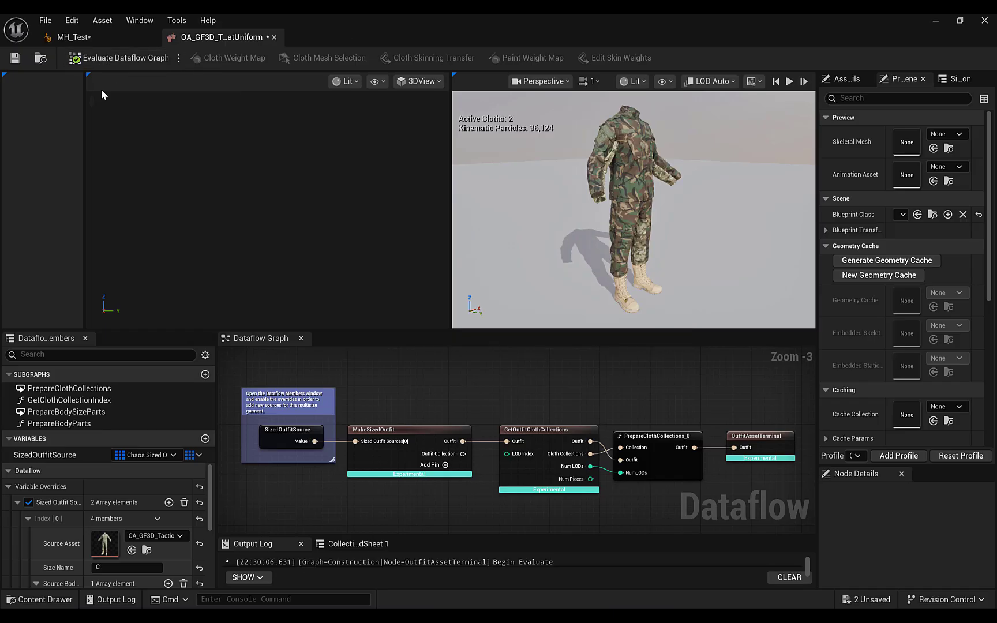
click(15, 58)
middle_click(226, 38)
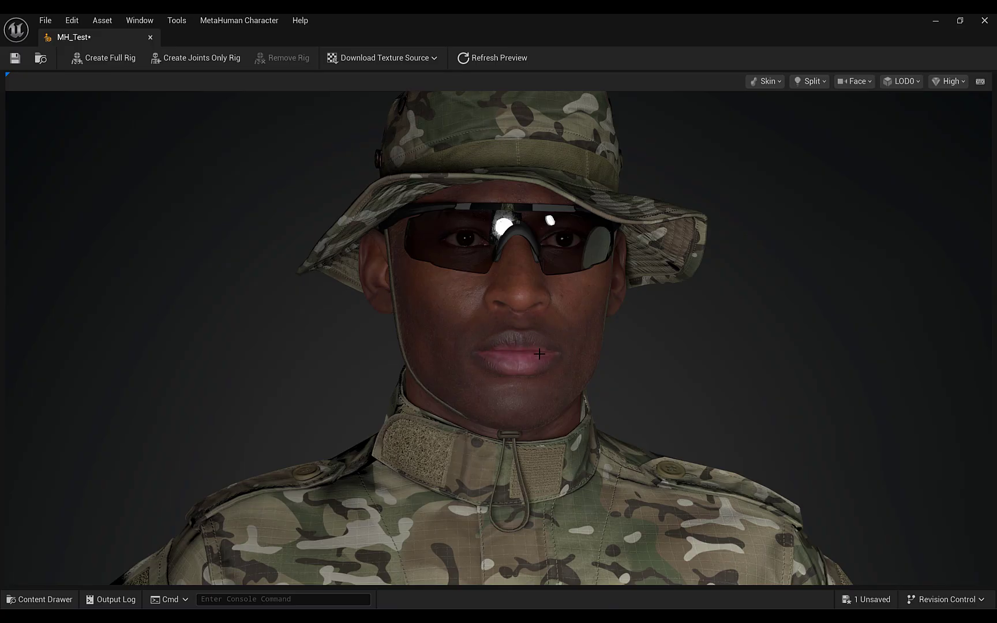
Refresh the MH_Test character preview and inspect the uniform's camouflage from the collar down to the jacket hem.
click(489, 59)
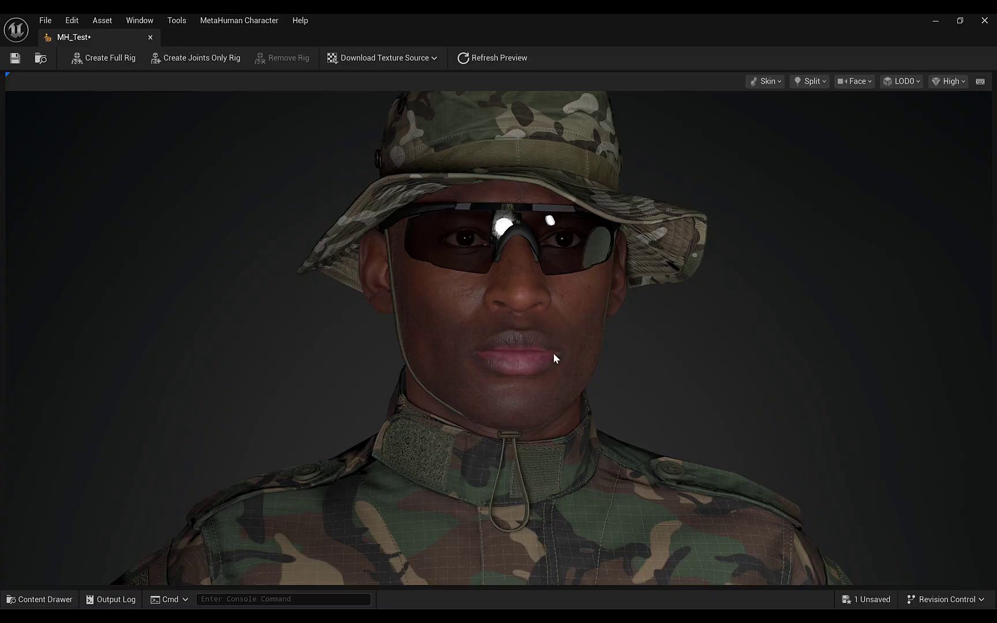
middle_drag(553, 353, 552, 272)
scroll(391, 344, down, 1)
scroll(391, 345, down, 4)
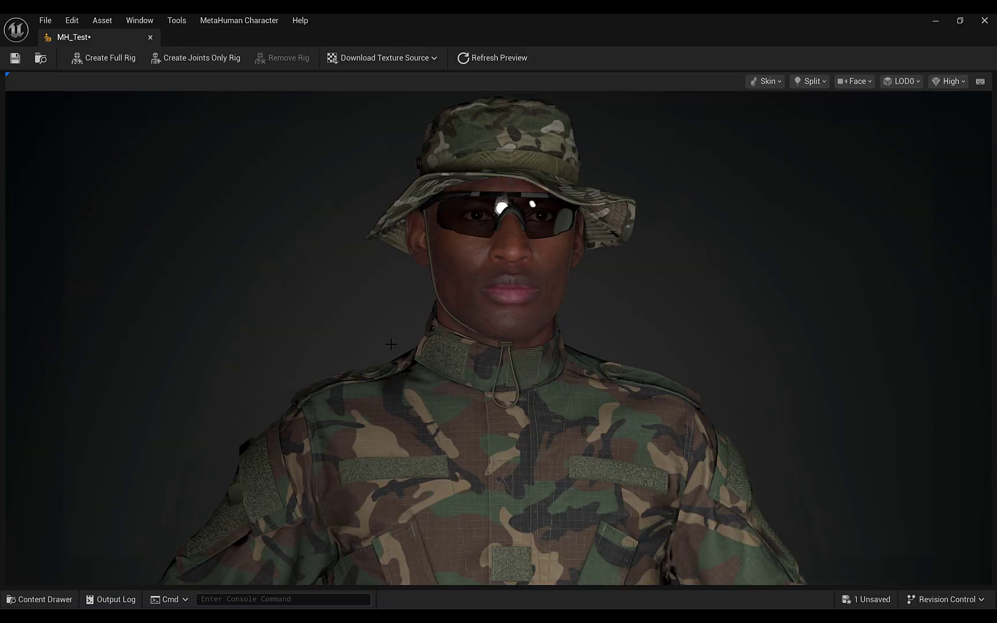
scroll(554, 331, down, 3)
middle_drag(564, 321, 563, 230)
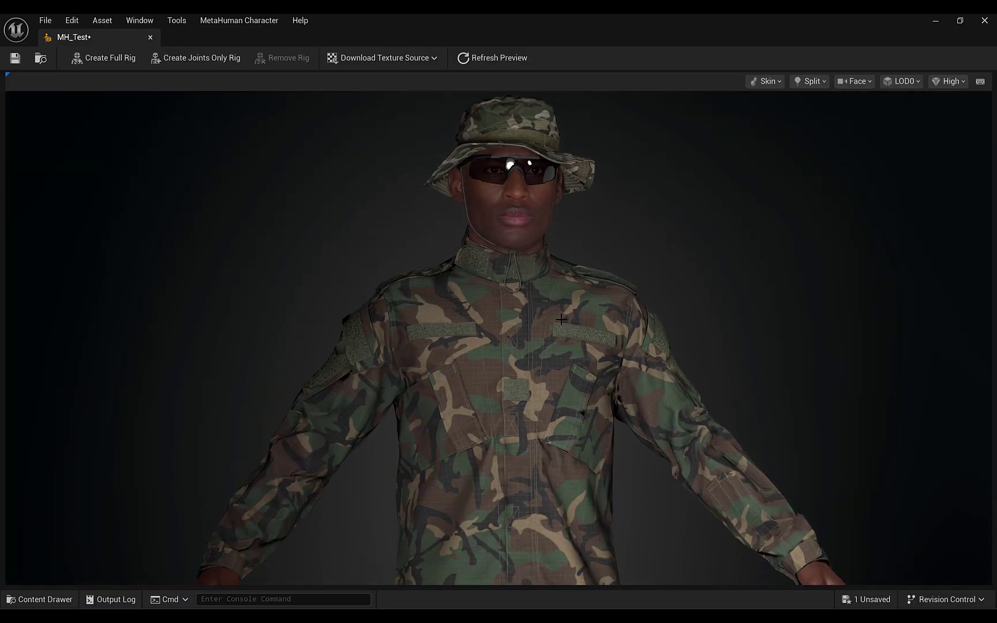
middle_drag(562, 320, 562, 235)
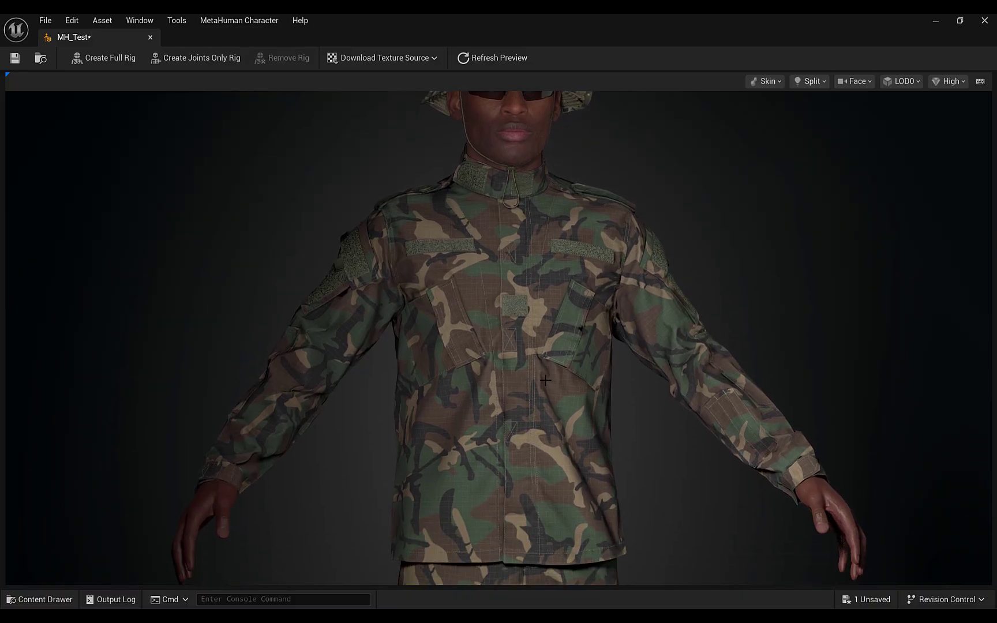
middle_drag(610, 315, 612, 347)
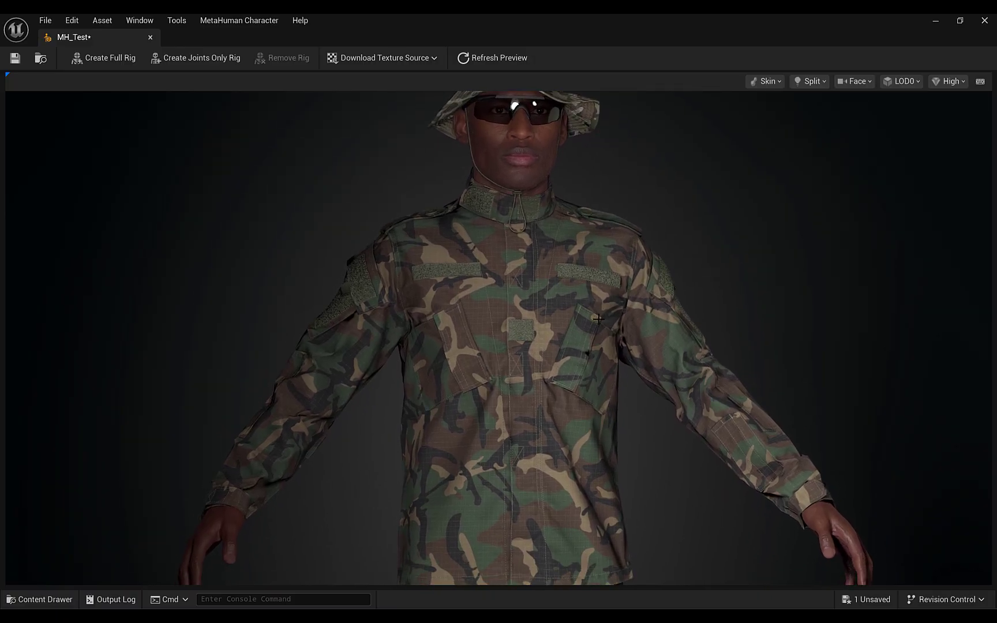
Open the BP_MH_Test_Jelena blueprint from its character folder under MetaHumans.
click(39, 599)
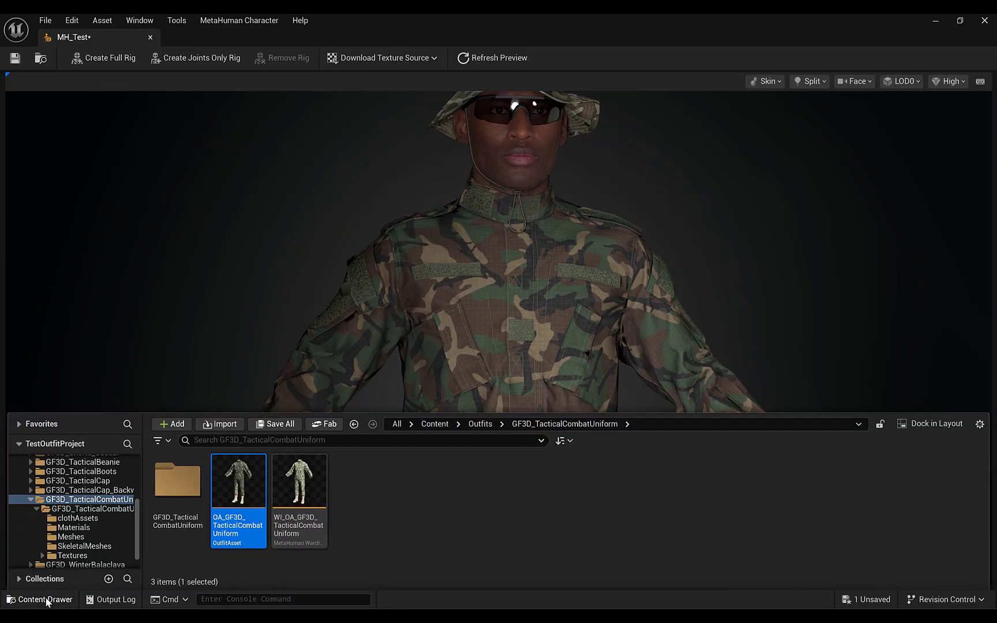
scroll(77, 491, up, 2)
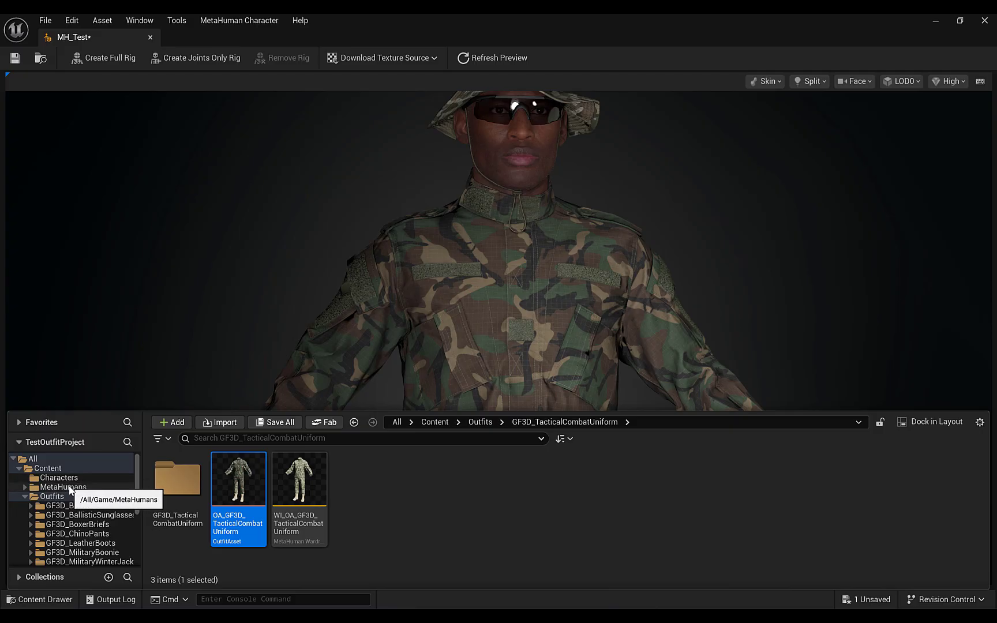
click(63, 487)
double_click(299, 480)
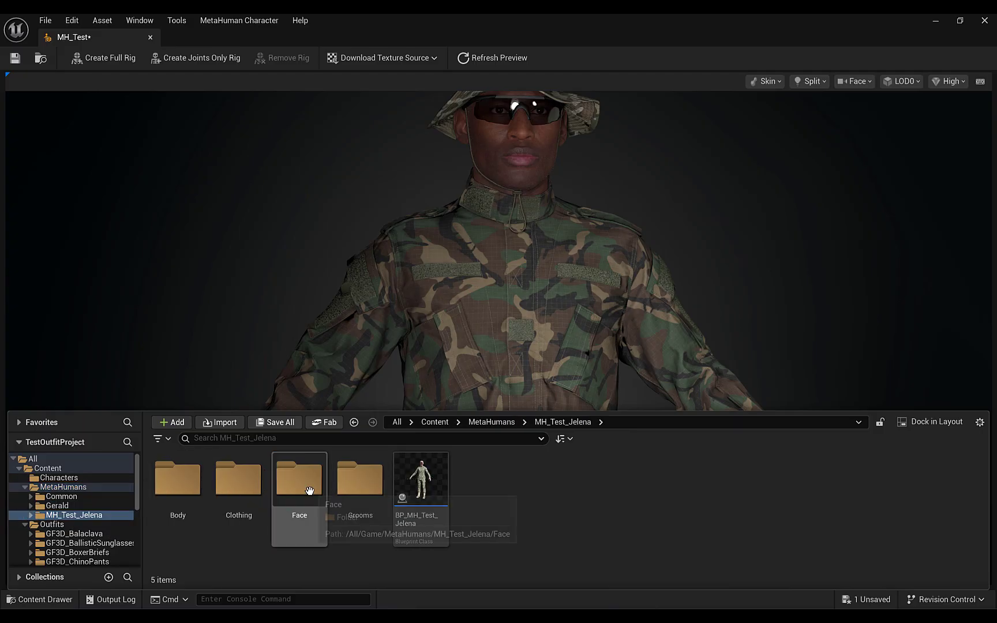
double_click(419, 482)
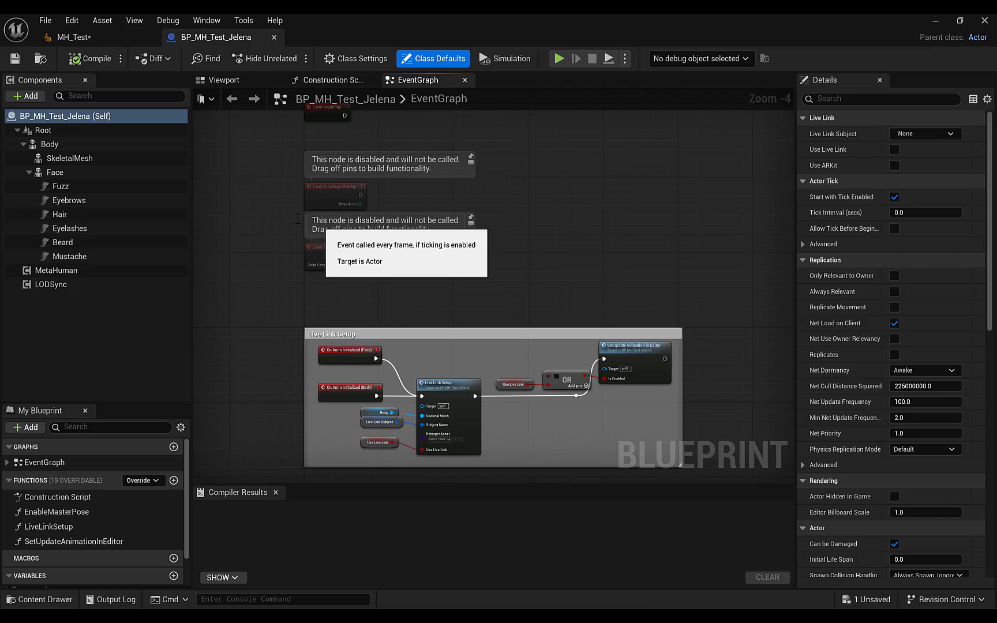
Show the character in the blueprint's viewport and compare the uniform's materials close up and from a distance.
click(224, 80)
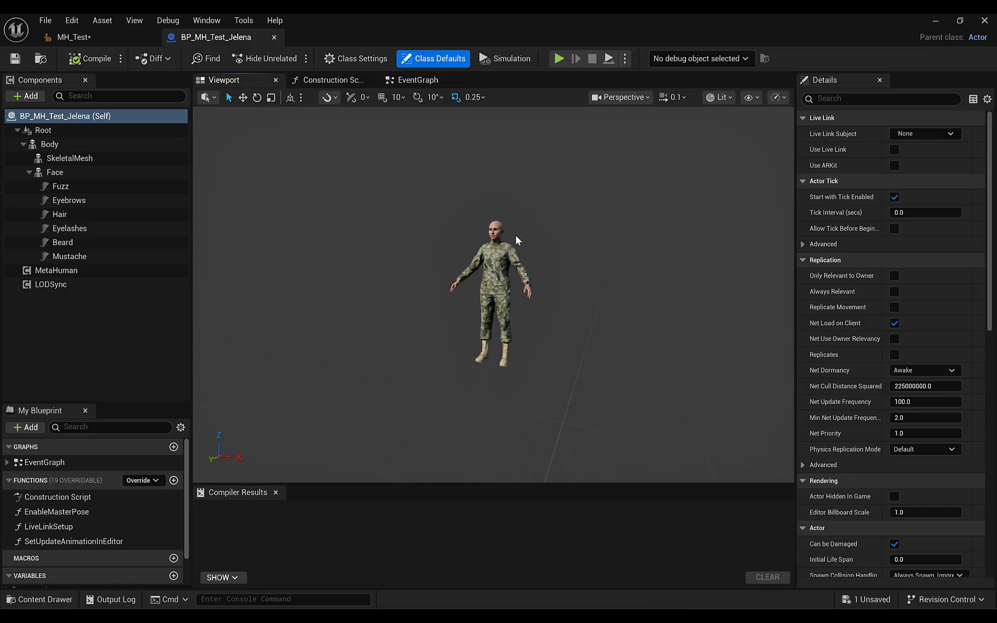
right_drag(515, 235, 513, 219)
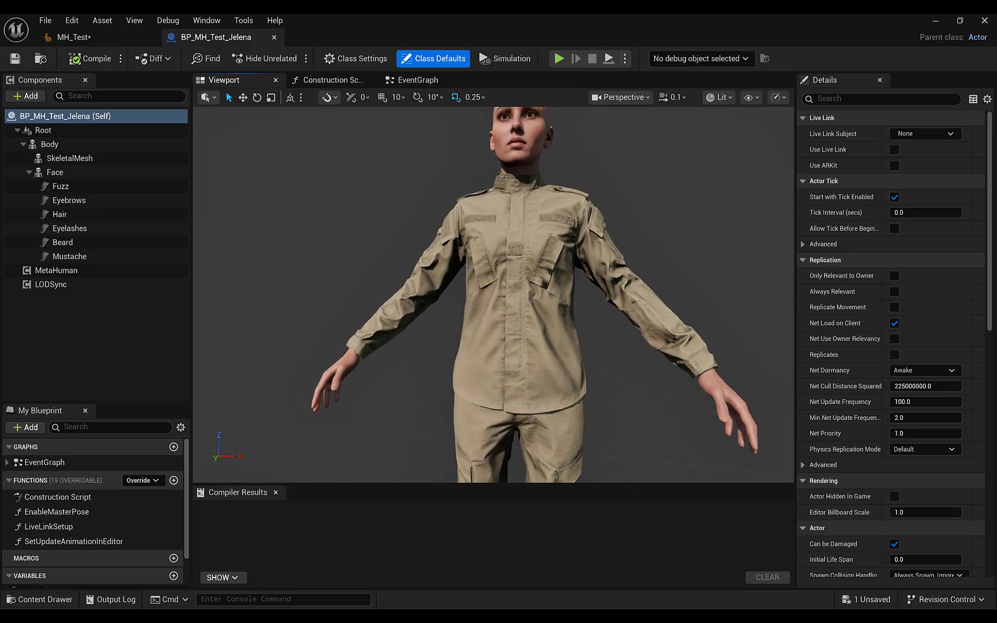
right_drag(513, 219, 526, 221)
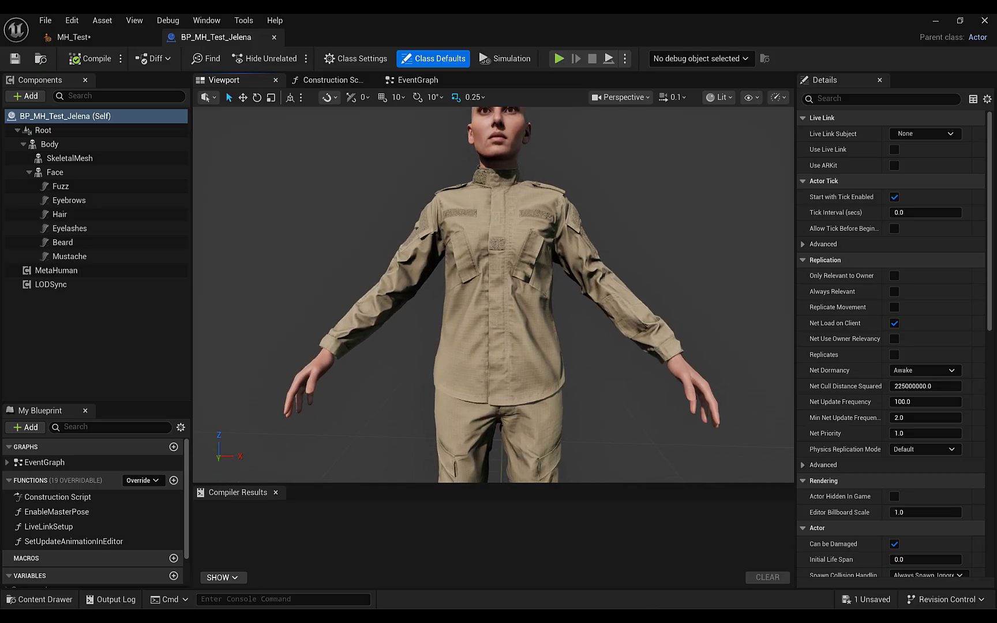
right_drag(528, 274, 528, 283)
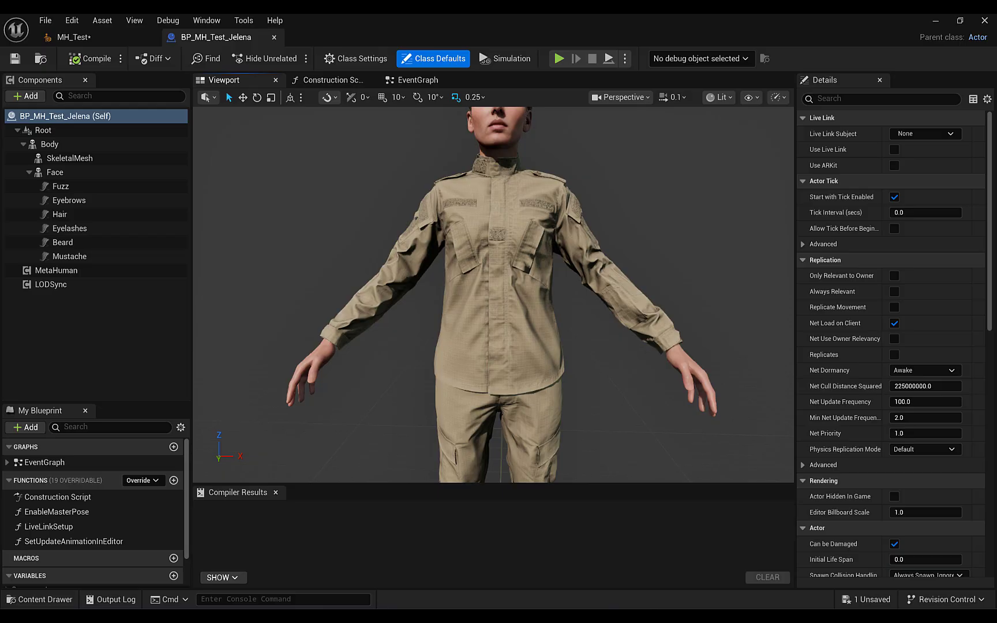
right_drag(528, 283, 529, 288)
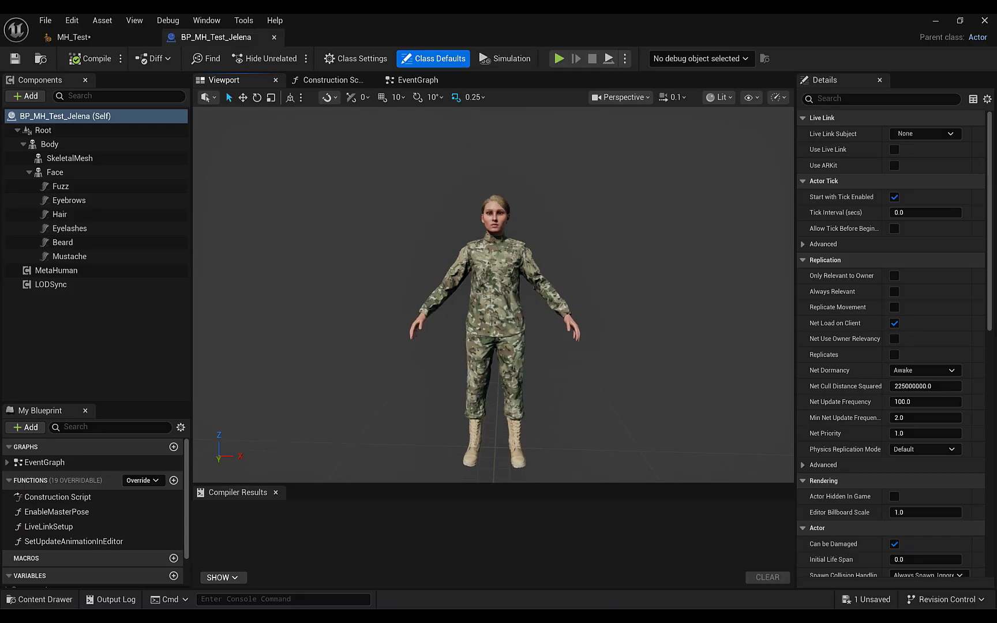
right_drag(530, 288, 530, 291)
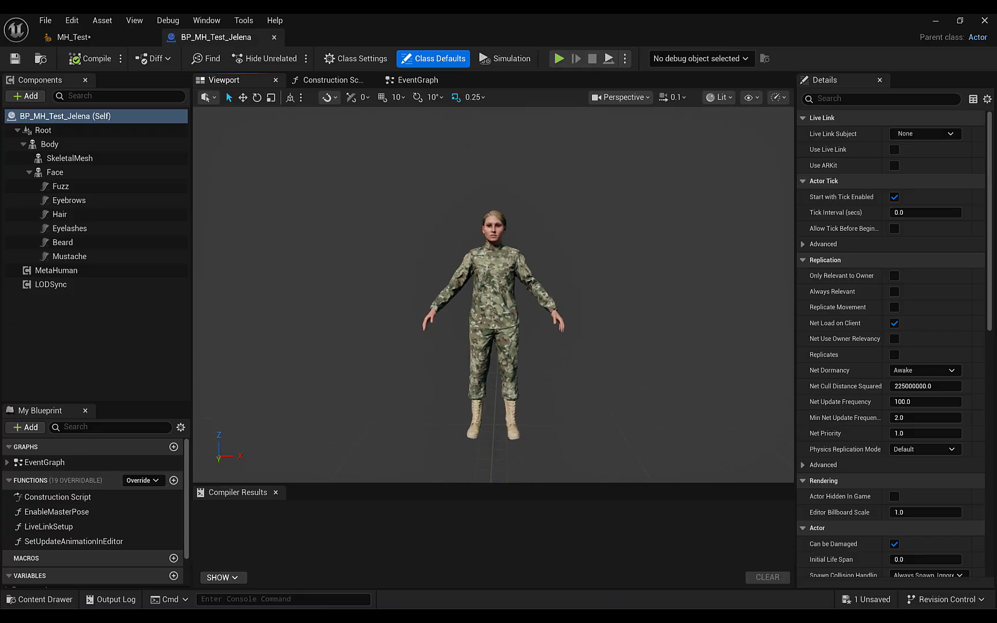
right_drag(529, 291, 529, 293)
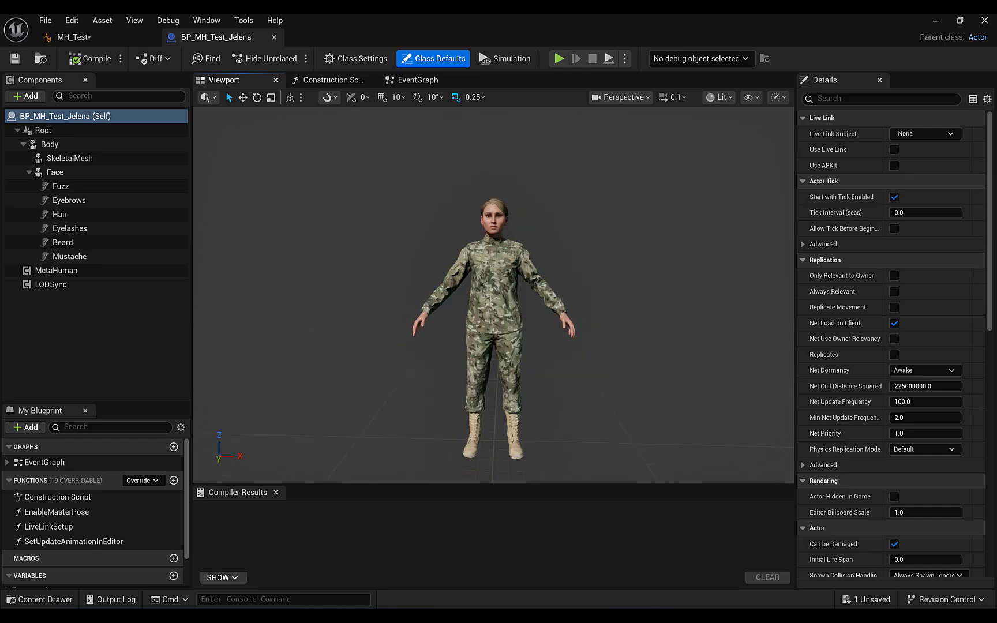
scroll(485, 329, up, 10)
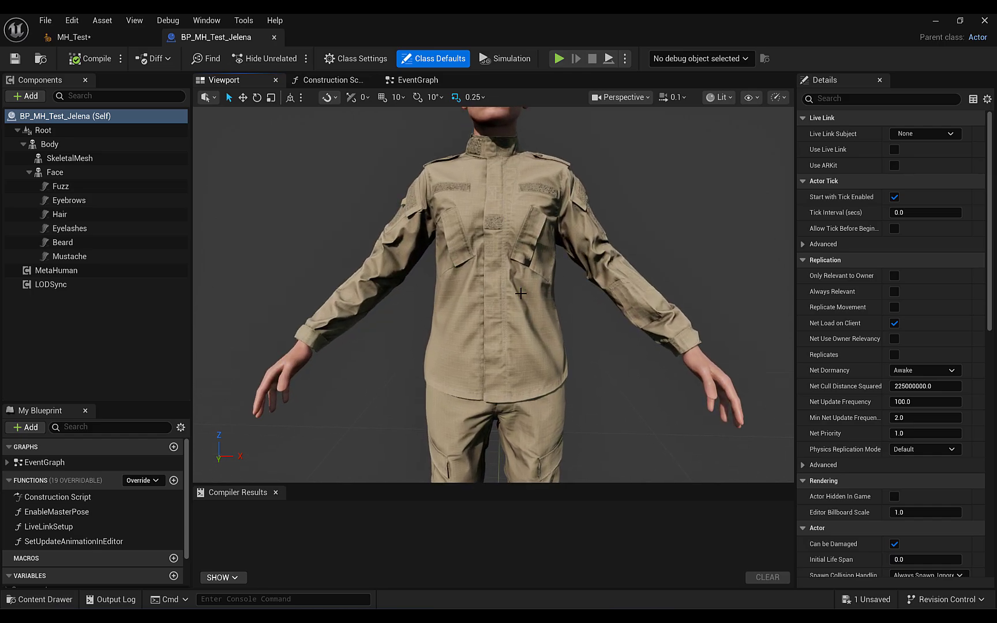
Select the uniform's SkeletalMesh component and review its material elements, widening the details area so the full material names are readable.
click(492, 310)
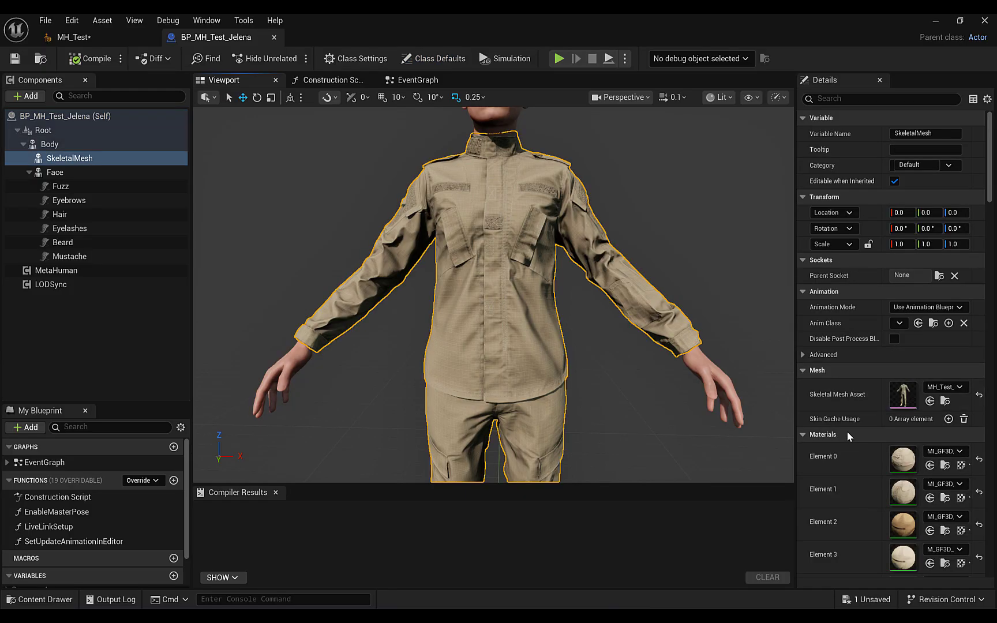
scroll(847, 431, down, 2)
scroll(846, 432, down, 1)
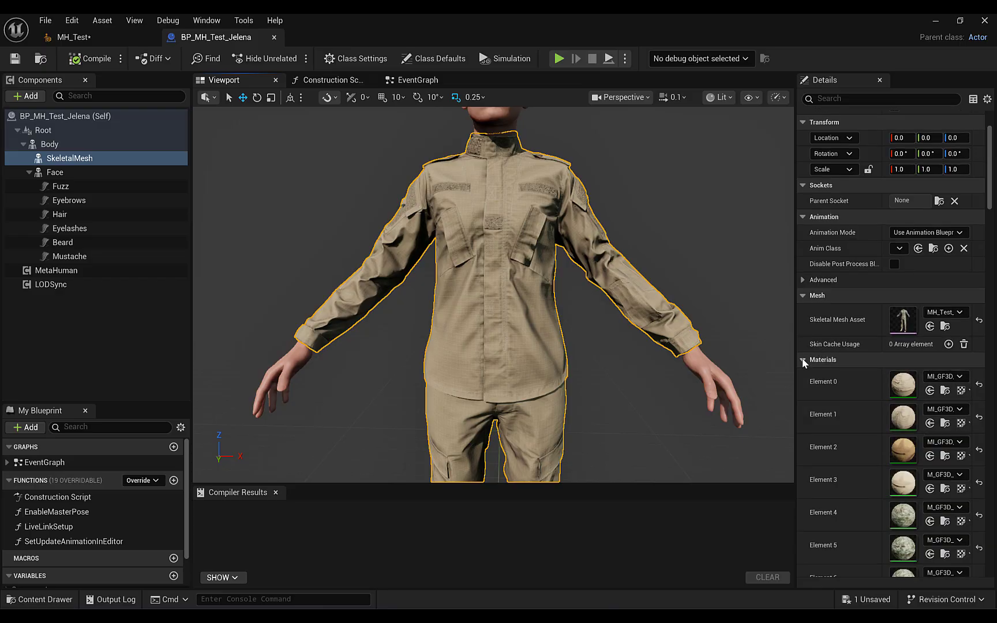
scroll(836, 359, down, 6)
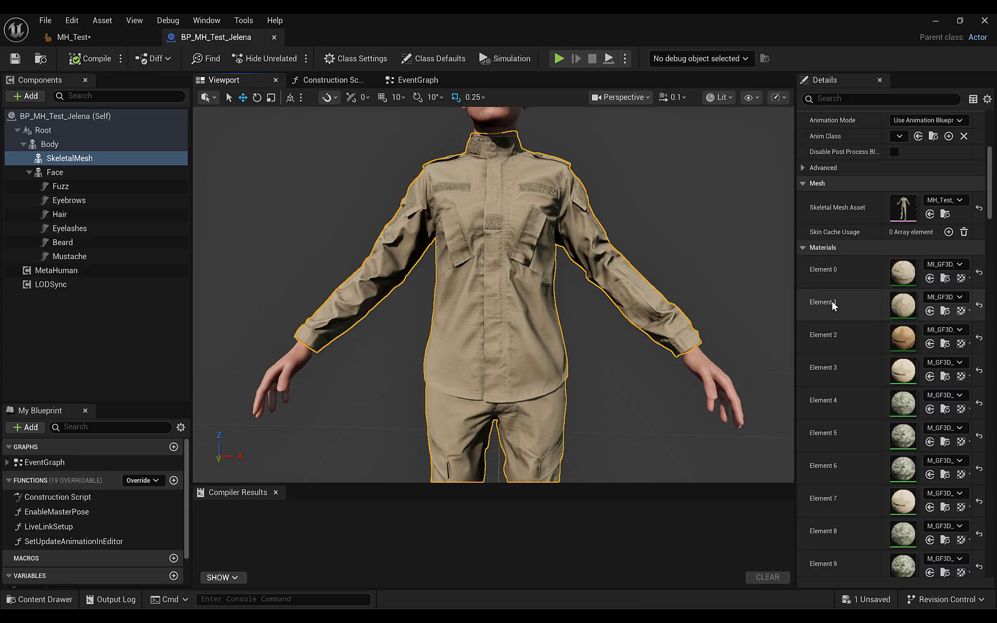
scroll(838, 312, down, 1)
scroll(839, 327, down, 3)
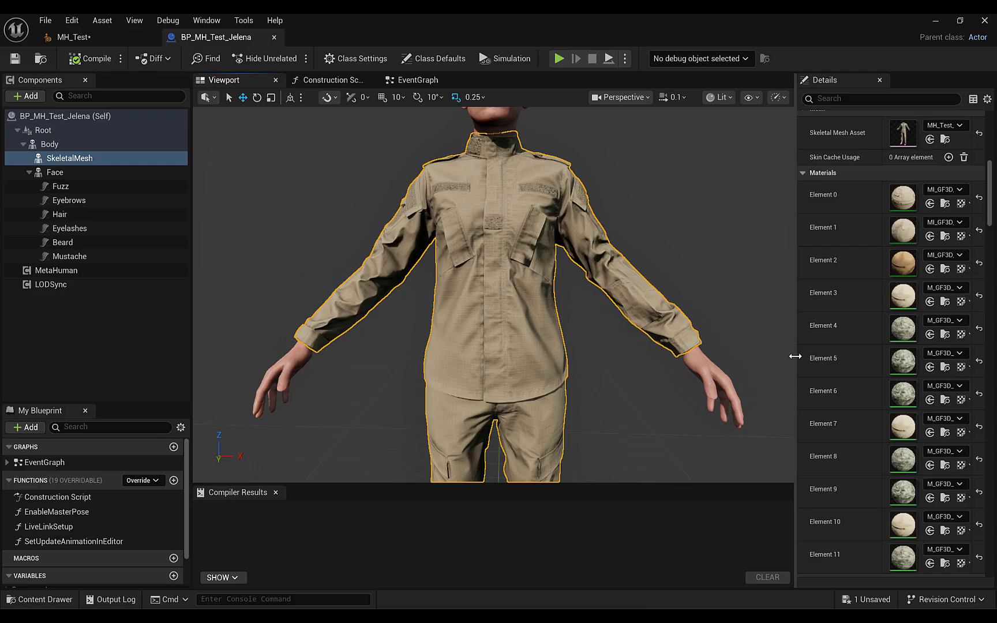
drag(796, 357, 595, 357)
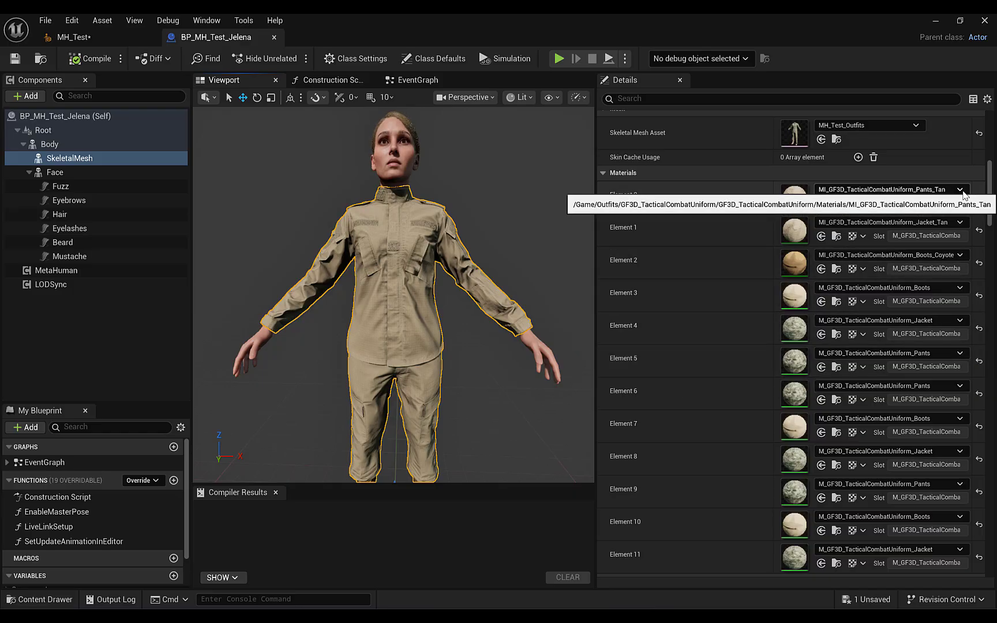
Browse to the GF3D_TacticalCombatUniform Materials folder under Outfits to look over the available material instances.
click(39, 599)
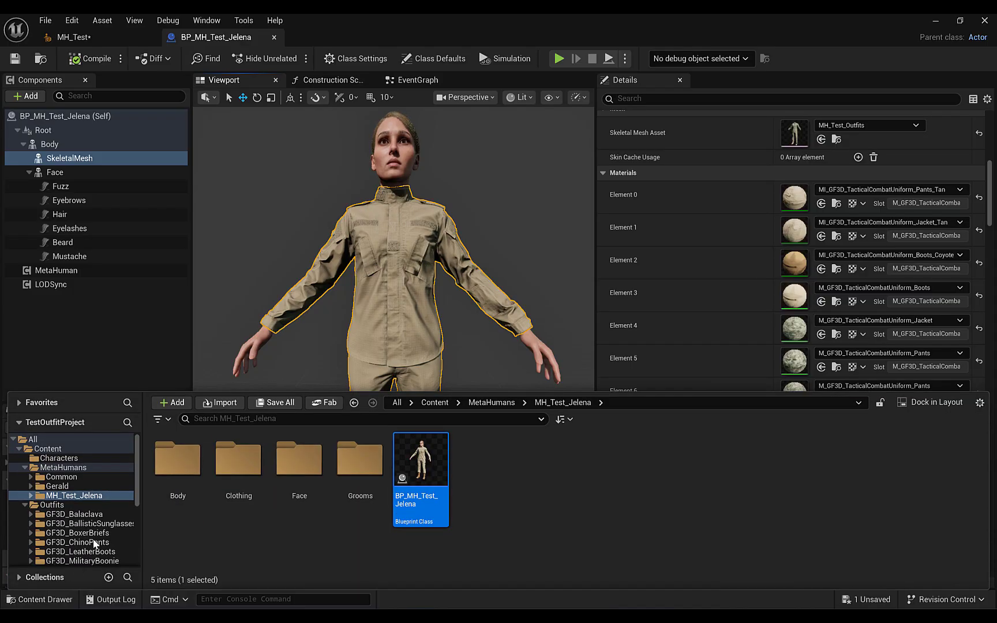
scroll(91, 522, down, 5)
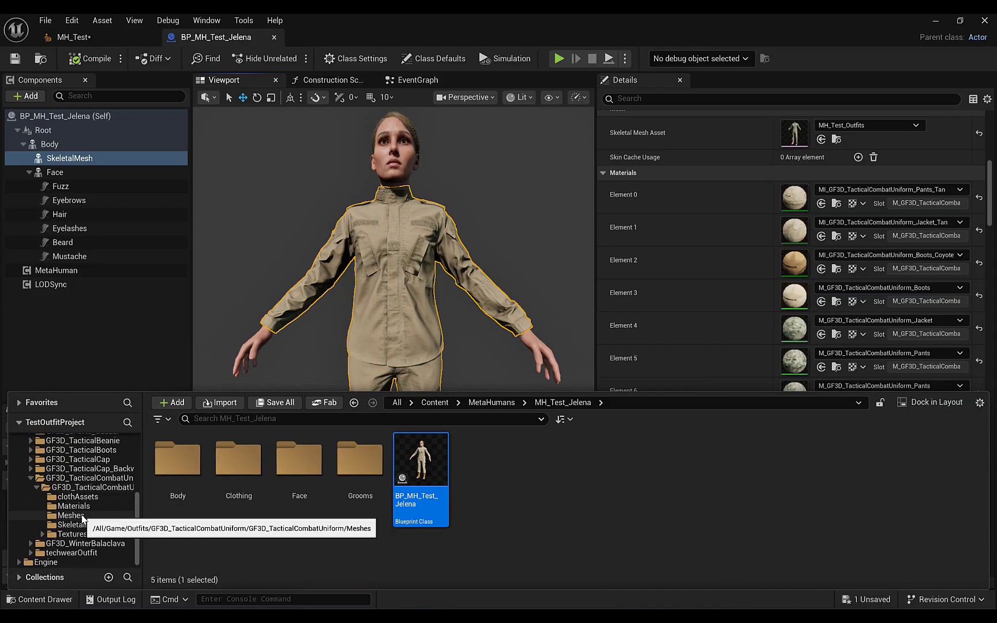
click(70, 515)
click(74, 506)
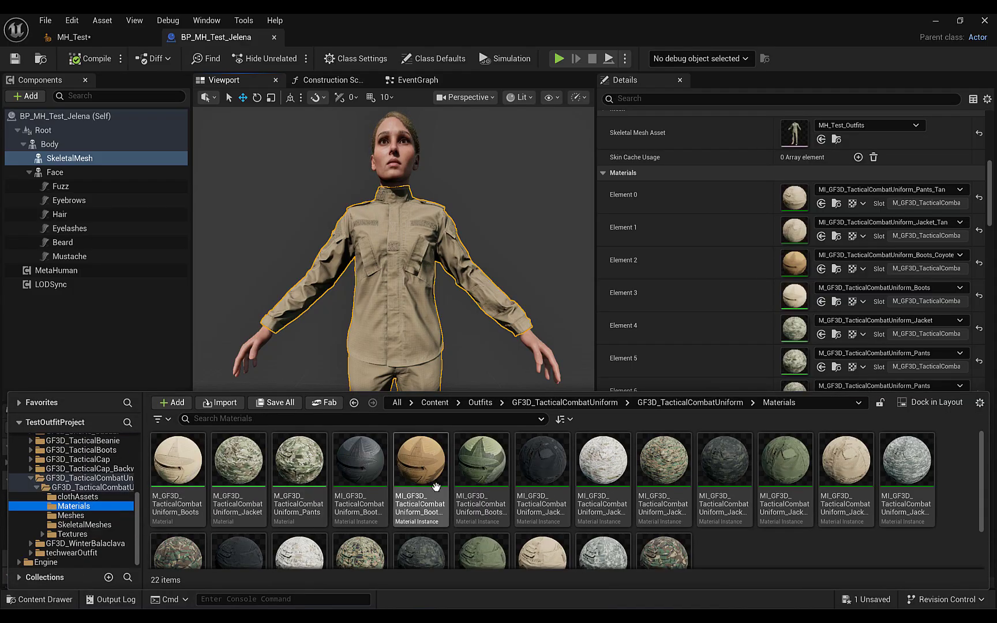
Assign MI_GF3D_TacticalCombatUniform_Pants_UCP to material Element 0 and MI_GF3D_TacticalCombatUniform_Jacket_UCP to Element 1 of the uniform's skeletal mesh.
click(916, 190)
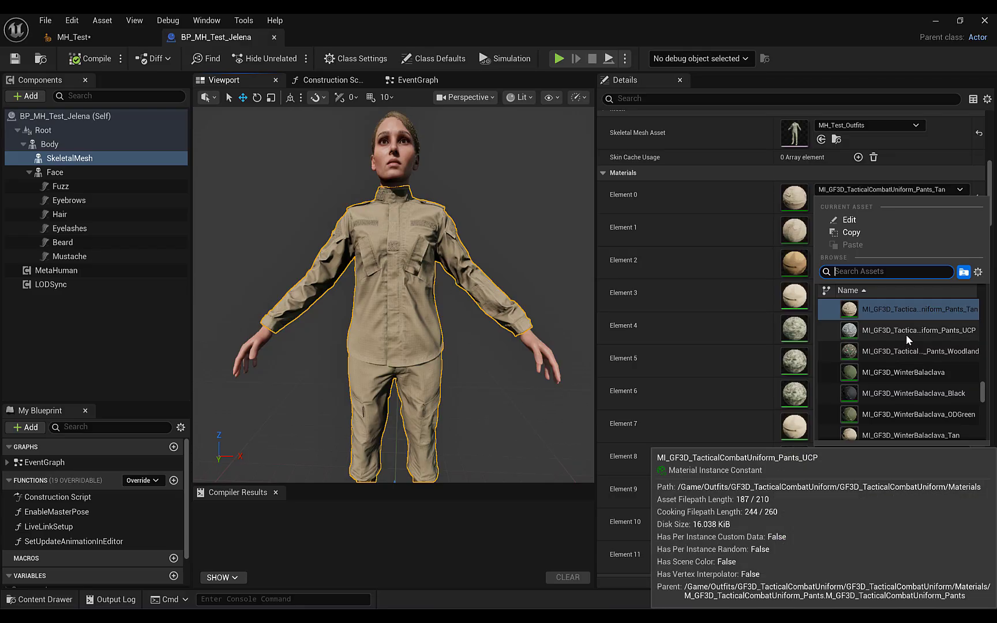
click(903, 331)
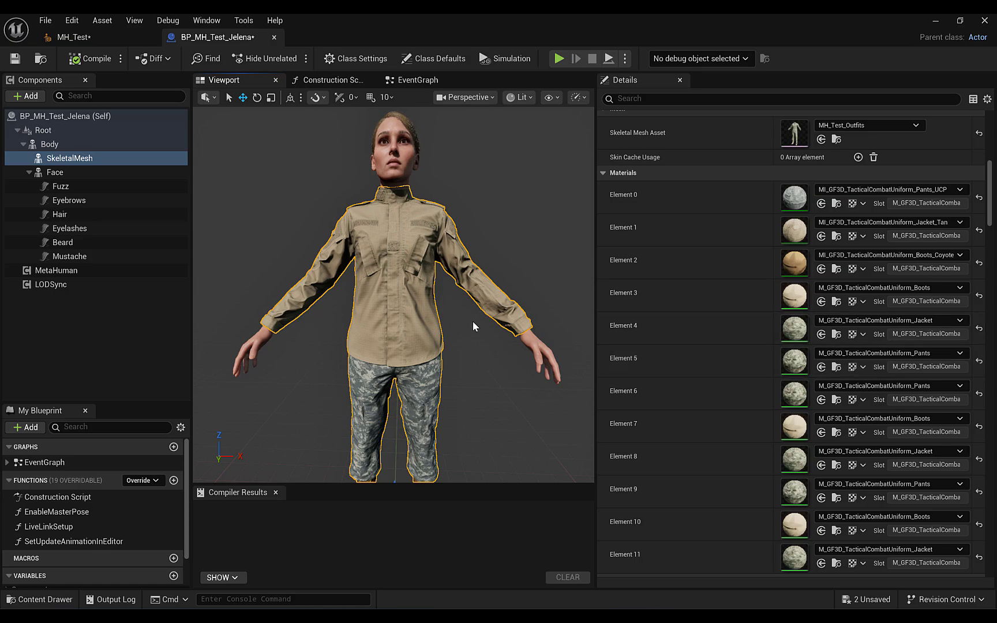
click(928, 225)
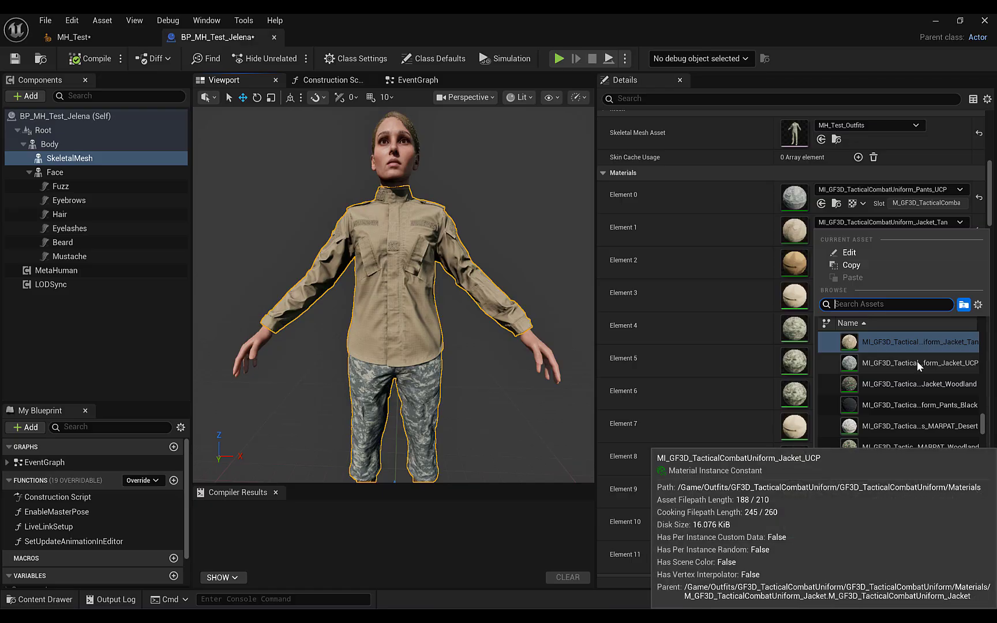
click(917, 363)
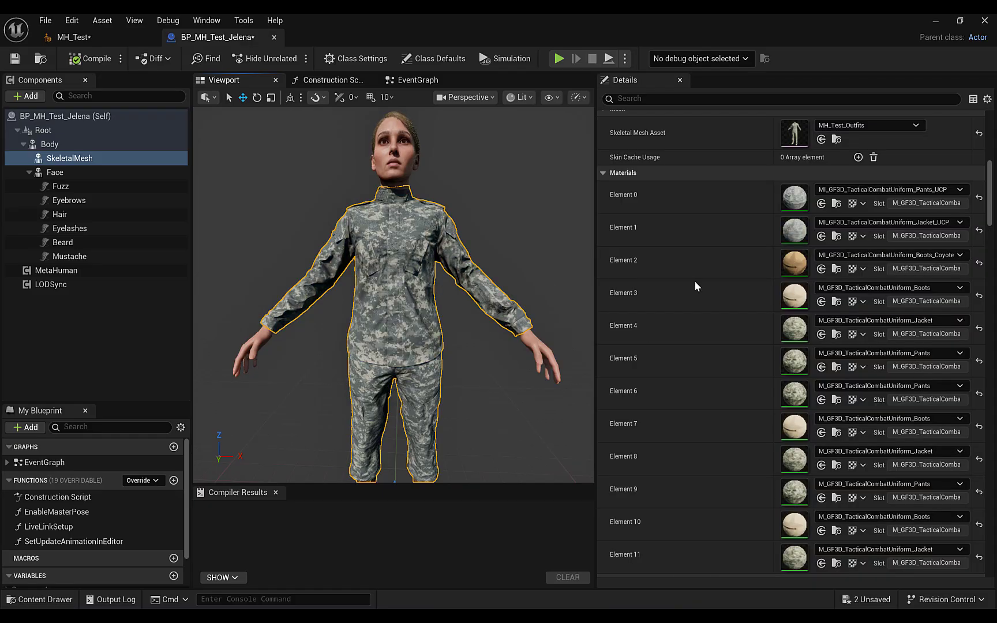
Assign MI_GF3D_TacticalCombatUniform_Boots_Black to material Element 2 of the uniform's skeletal mesh.
click(889, 255)
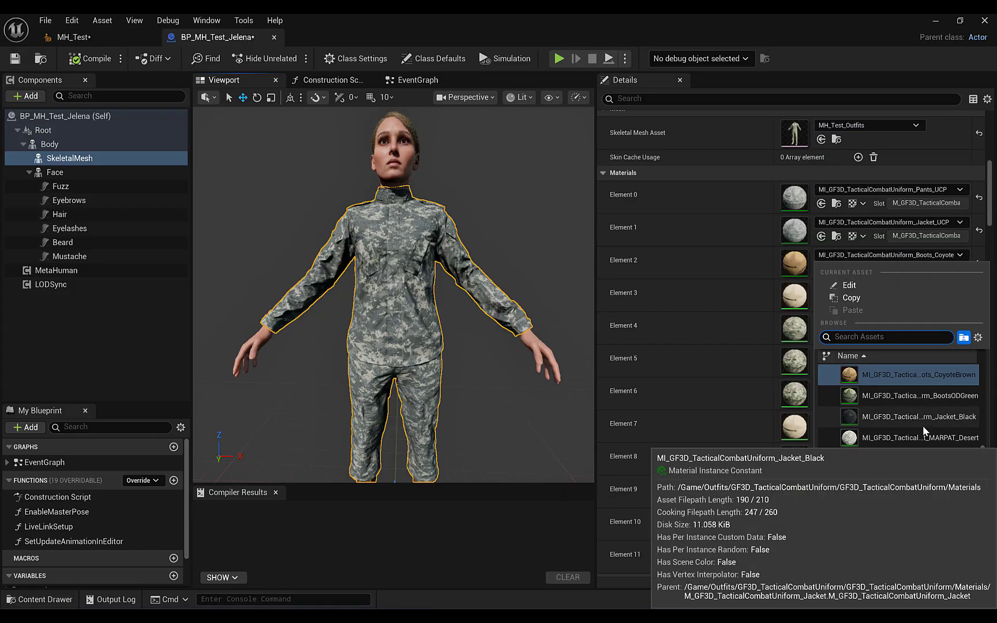
scroll(924, 430, up, 3)
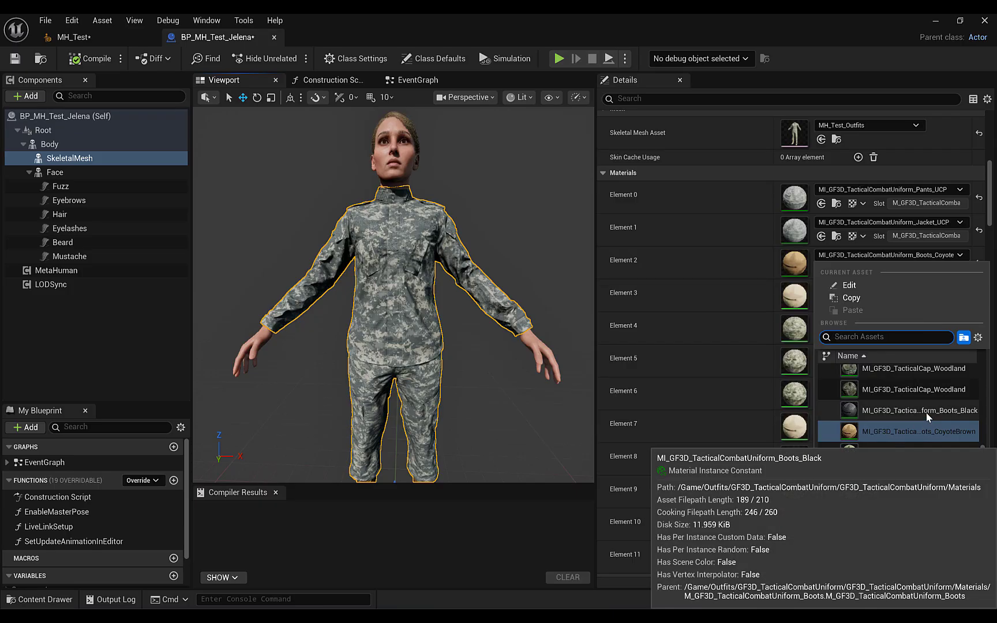
click(927, 418)
Inspect the uniform and boots up close and from farther away to see how their materials change with viewing distance.
middle_drag(471, 284, 470, 342)
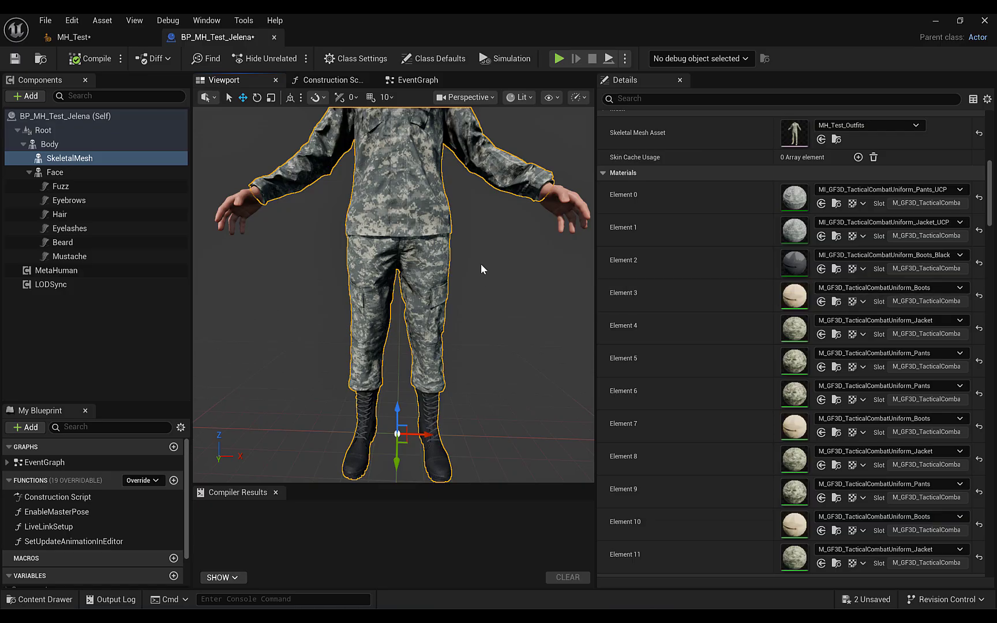
alt+right_drag(475, 264, 411, 264)
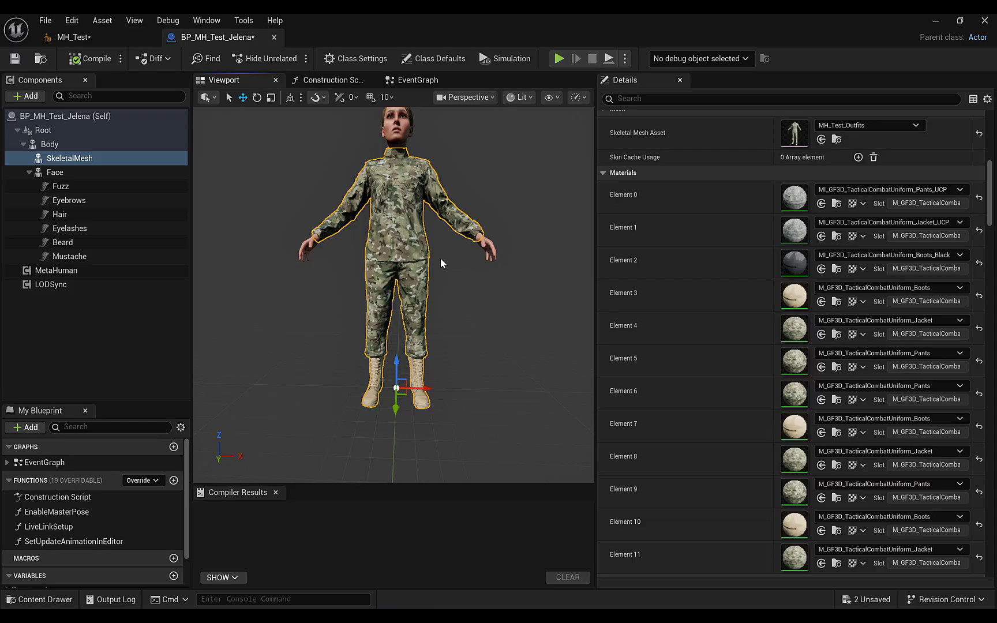
mouse_move(440, 258)
right_down()
mouse_move(437, 216)
mouse_move(434, 270)
right_up()
key(w)
key(s)
key(w)
key(s)
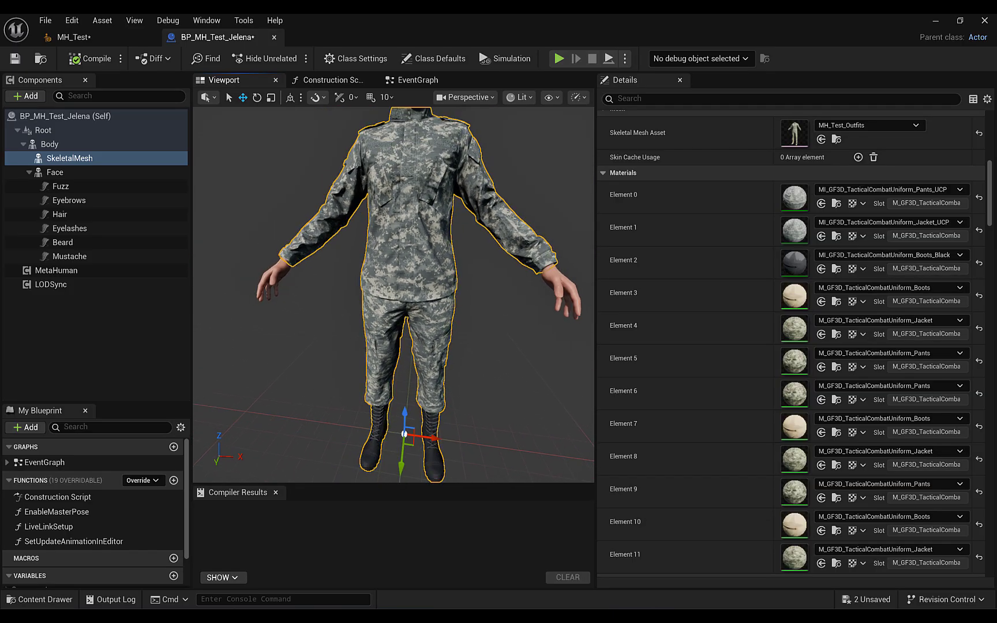